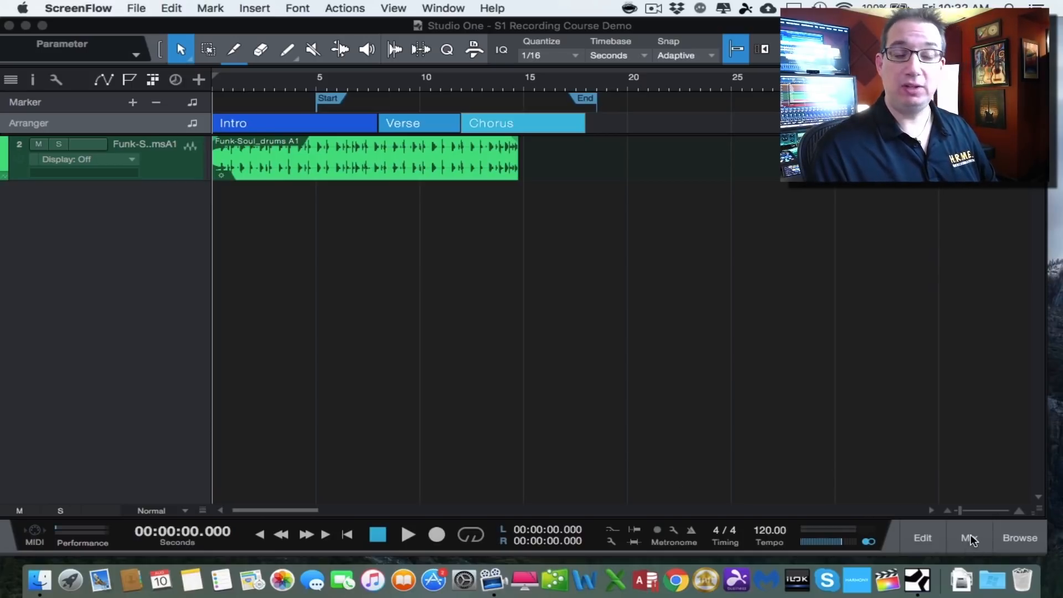
# - Open the mixer console and set the drums channel volume to -0.3 dB
pyautogui.click(969, 540)
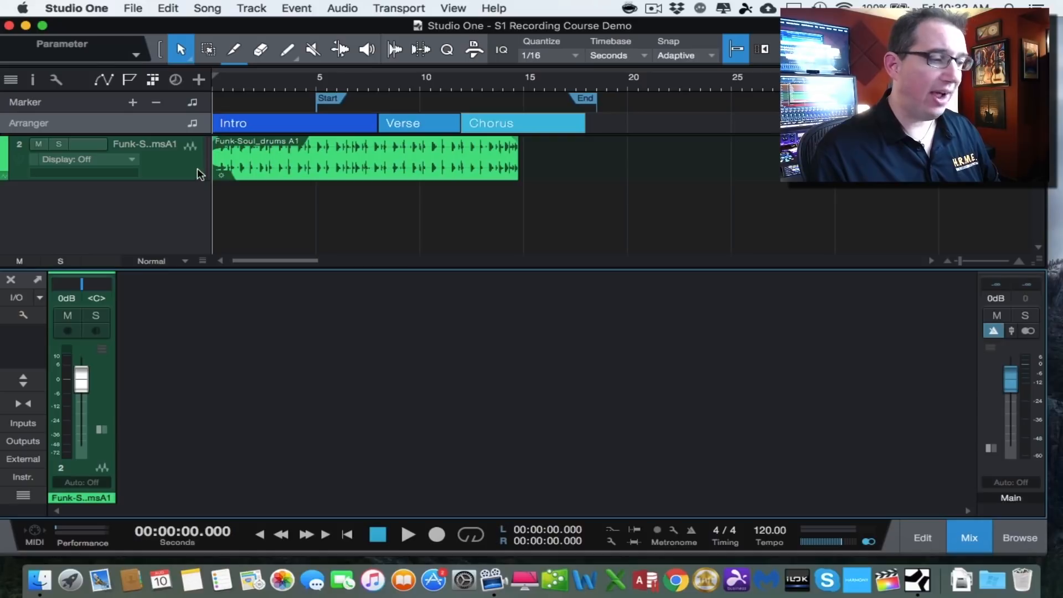
pyautogui.moveTo(81, 380)
pyautogui.mouseDown()
pyautogui.moveTo(80, 429)
pyautogui.moveTo(74, 377)
pyautogui.mouseUp()
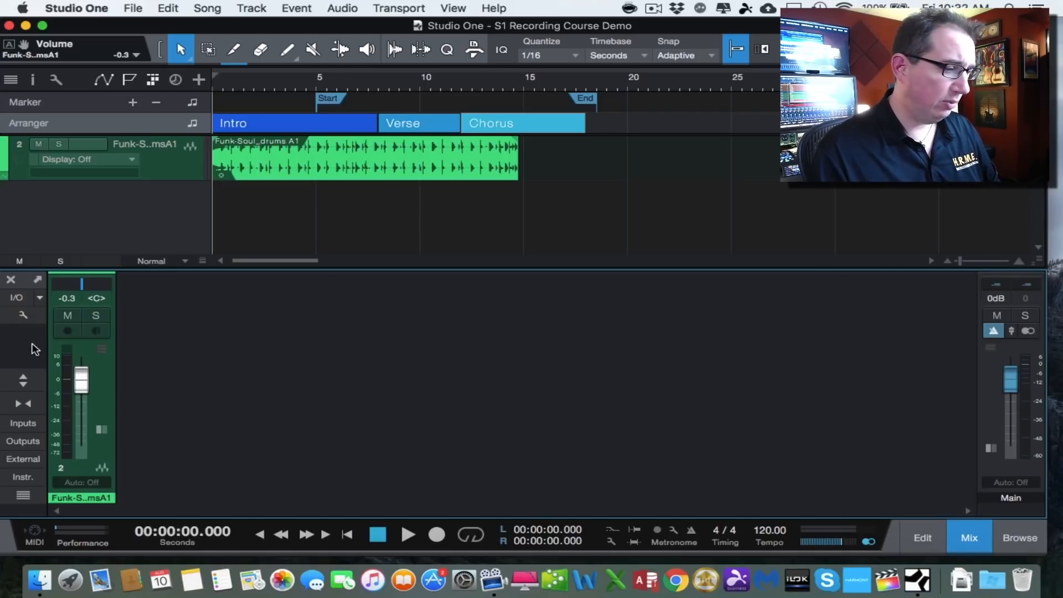
# - Detach the console into a floating window, move it, and dock it back
pyautogui.click(38, 283)
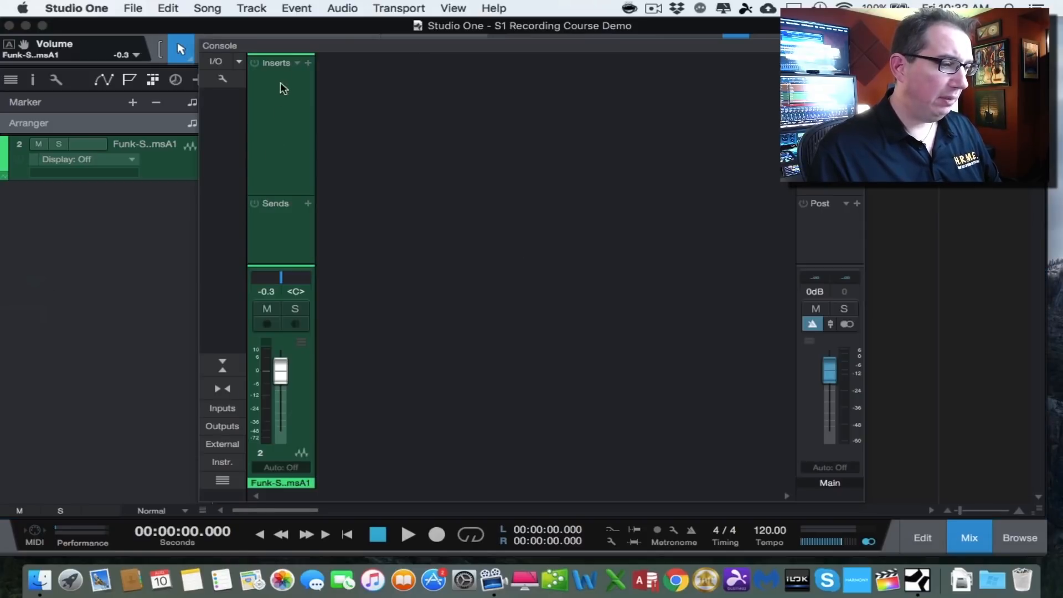
pyautogui.moveTo(294, 42); pyautogui.dragTo(346, 27)
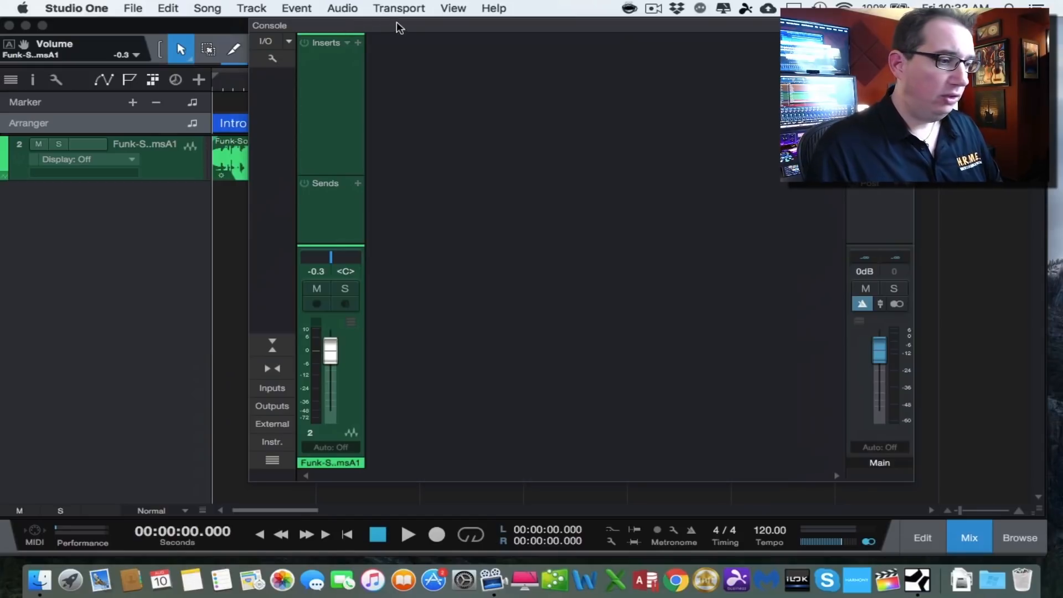
pyautogui.moveTo(399, 28); pyautogui.dragTo(357, 57)
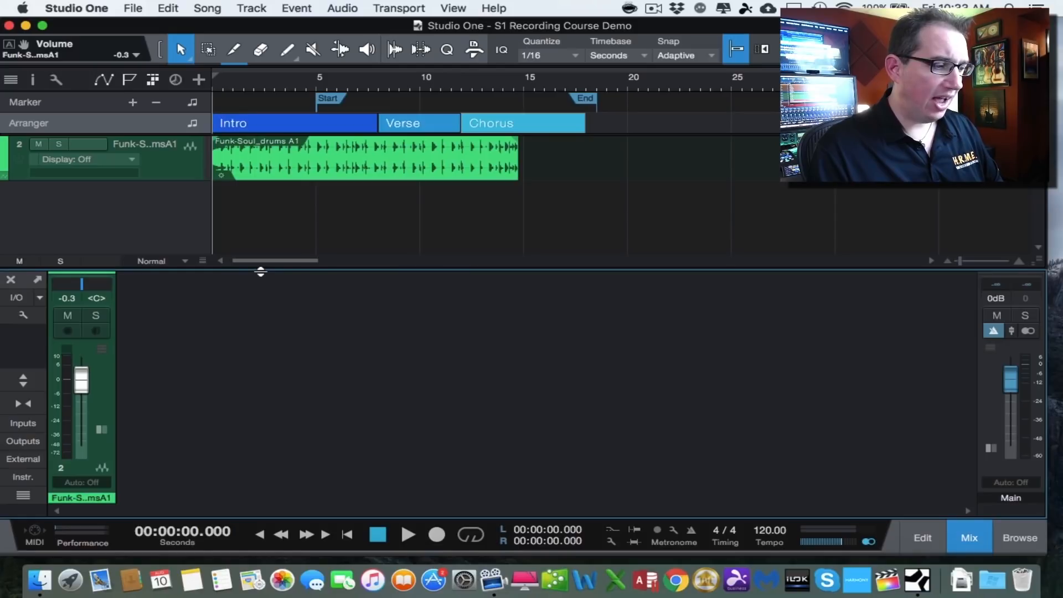
# - Resize the docked console panel's height
pyautogui.moveTo(260, 271); pyautogui.dragTo(304, 269)
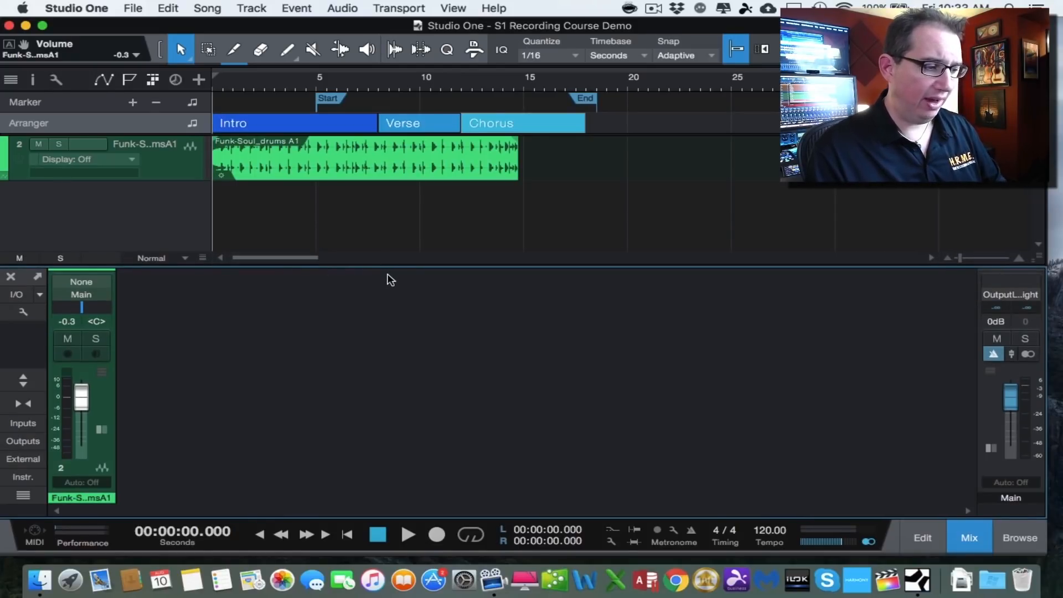
pyautogui.moveTo(389, 267); pyautogui.dragTo(383, 324)
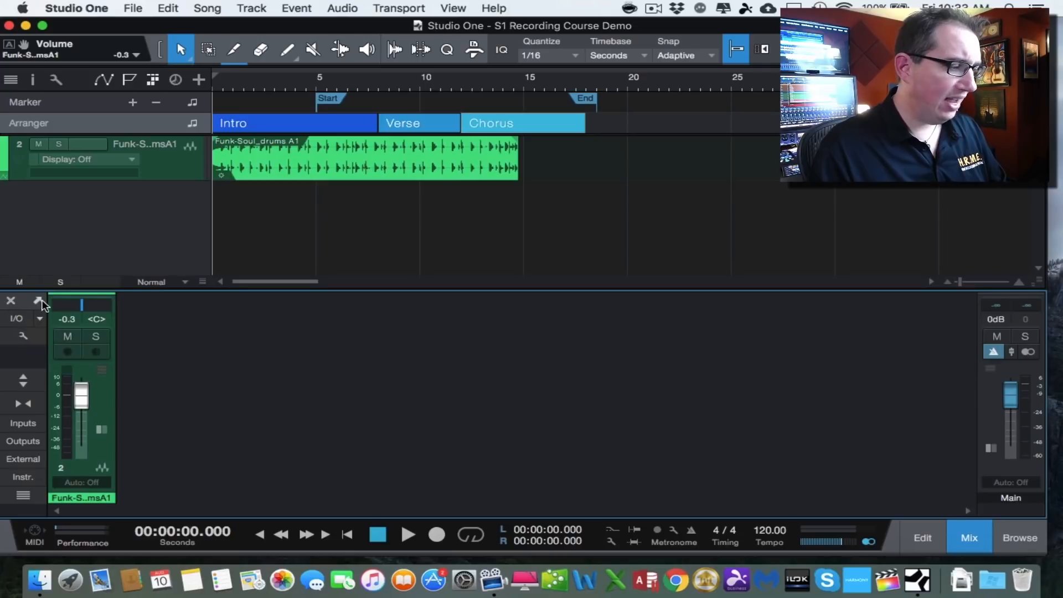
# - Close the console and reopen it
pyautogui.click(10, 302)
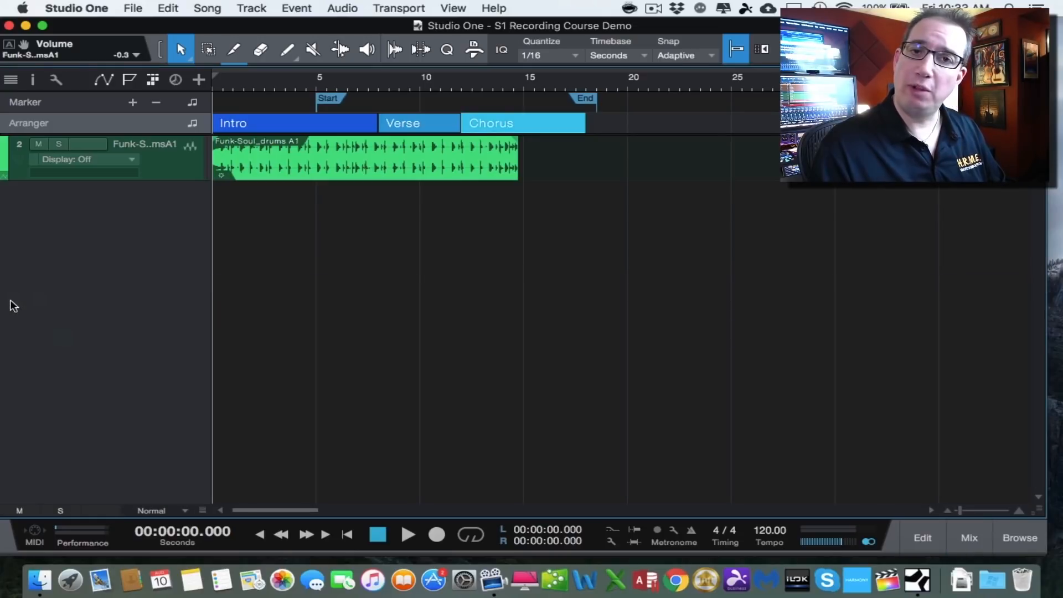
pyautogui.click(968, 541)
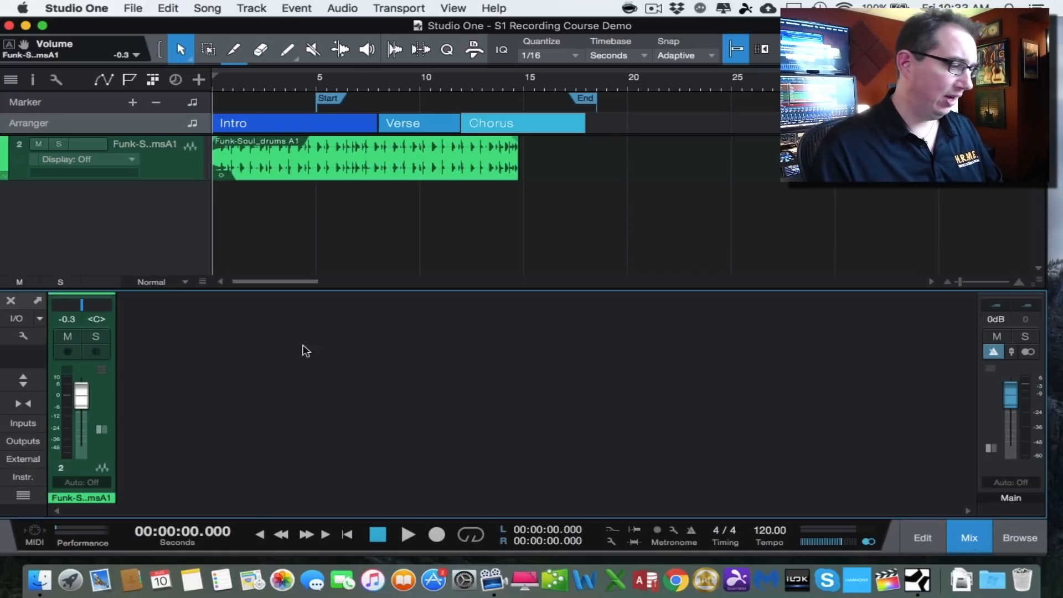
# - Open the Audio I/O Setup, review its Inputs and Outputs tabs, and cancel the dialog
pyautogui.click(20, 322)
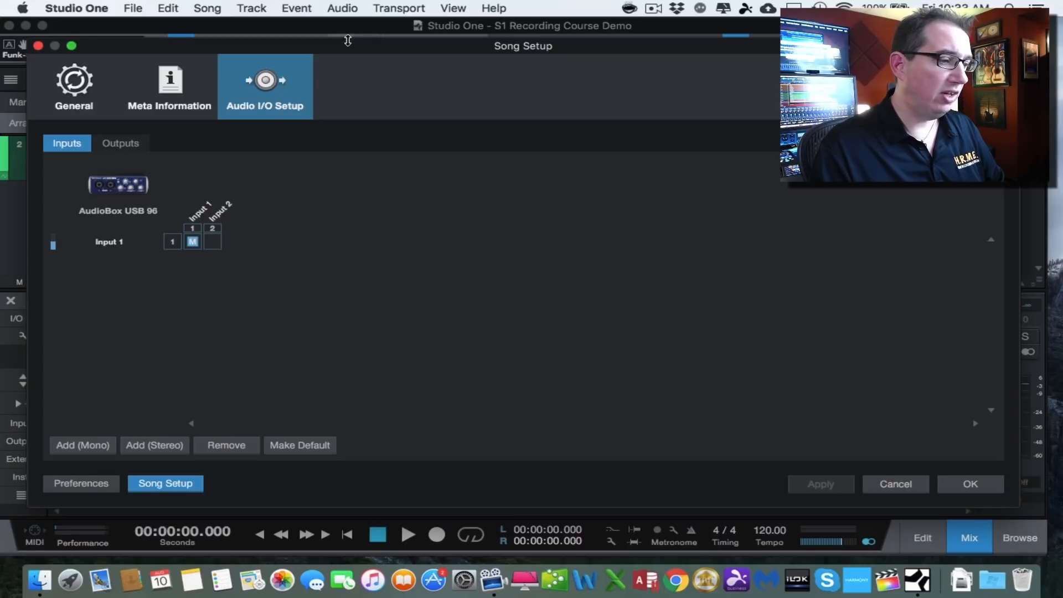
pyautogui.moveTo(343, 48); pyautogui.dragTo(356, 52)
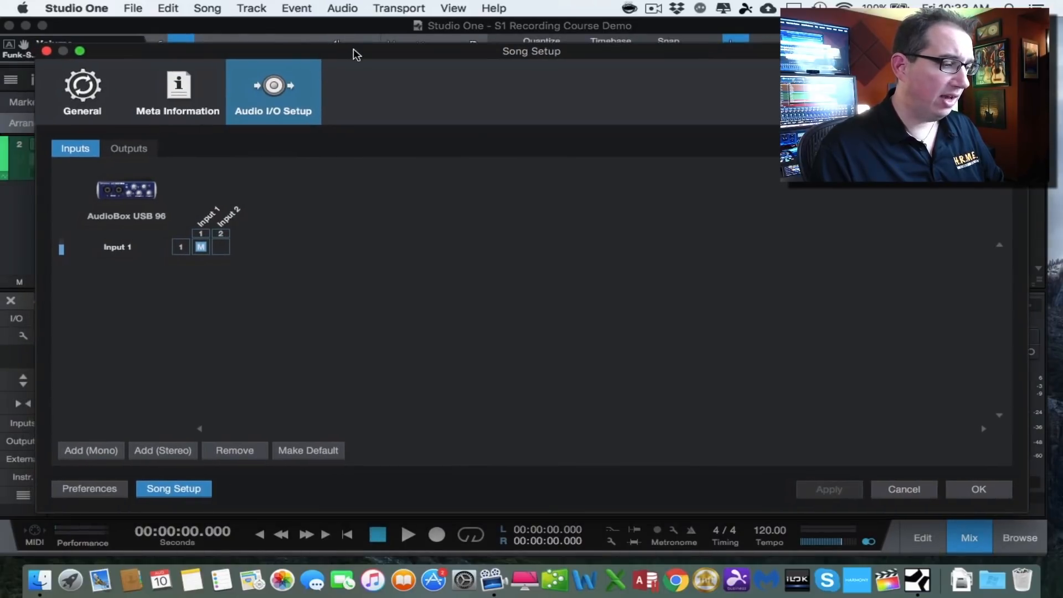
pyautogui.click(140, 149)
pyautogui.click(73, 151)
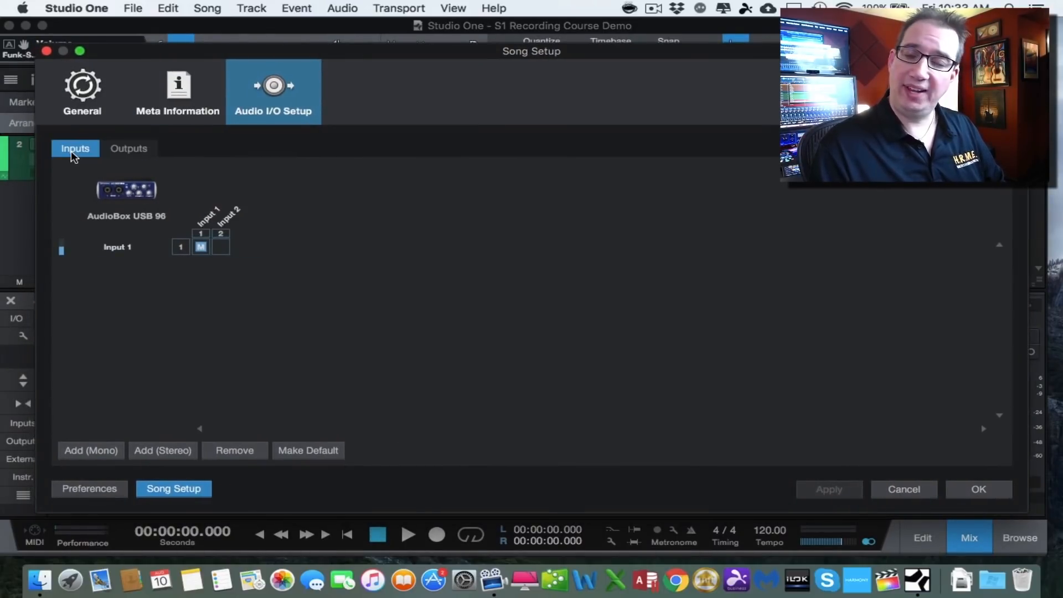
pyautogui.click(912, 493)
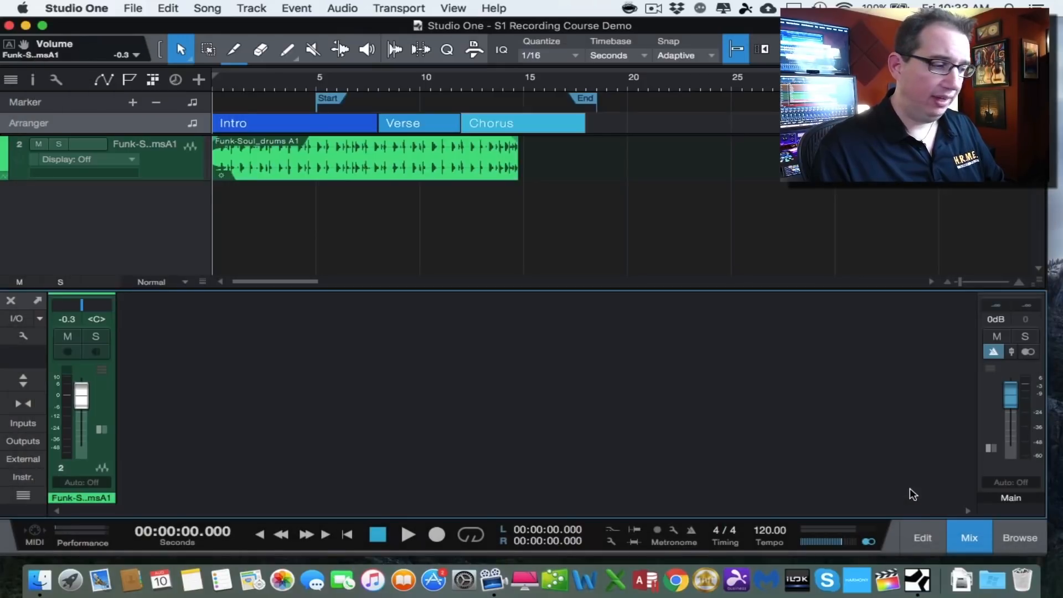
# - Enable Show channel notes in the console options and add the note "take 1" to the drums channel
pyautogui.click(23, 337)
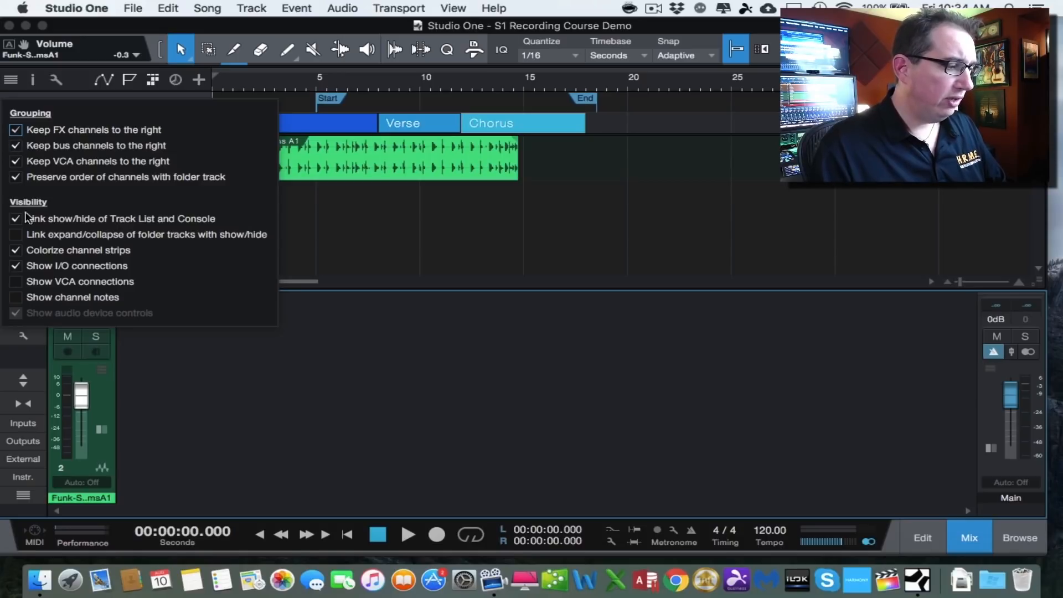
pyautogui.click(16, 297)
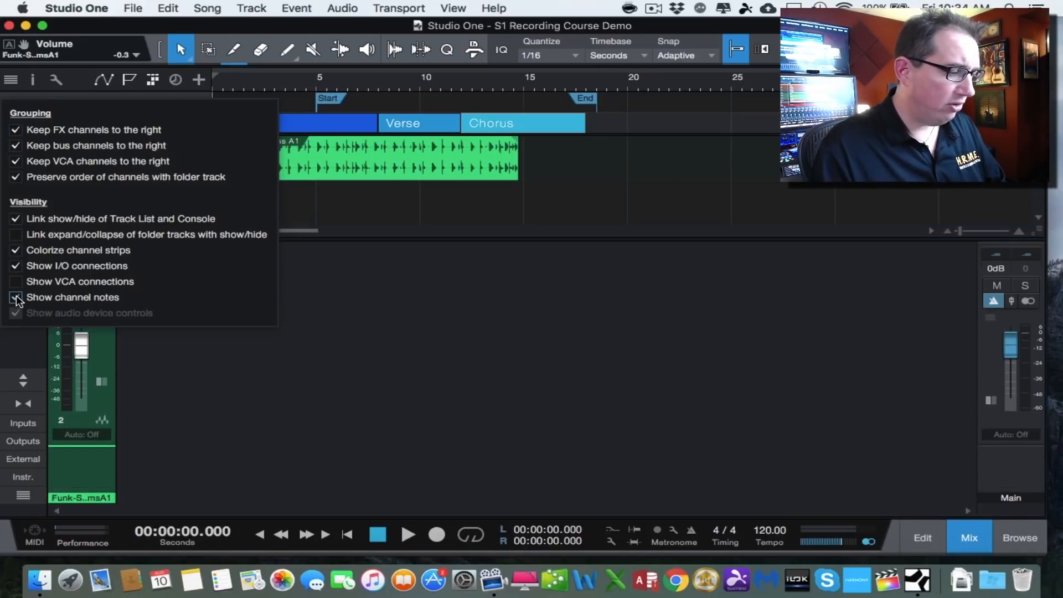
pyautogui.click(16, 298)
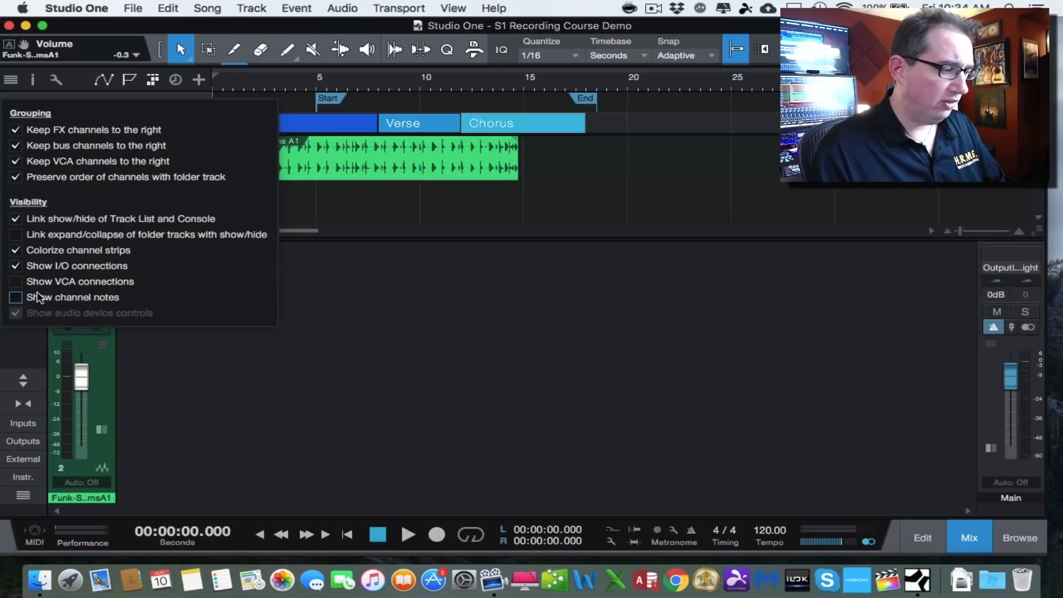
pyautogui.click(16, 298)
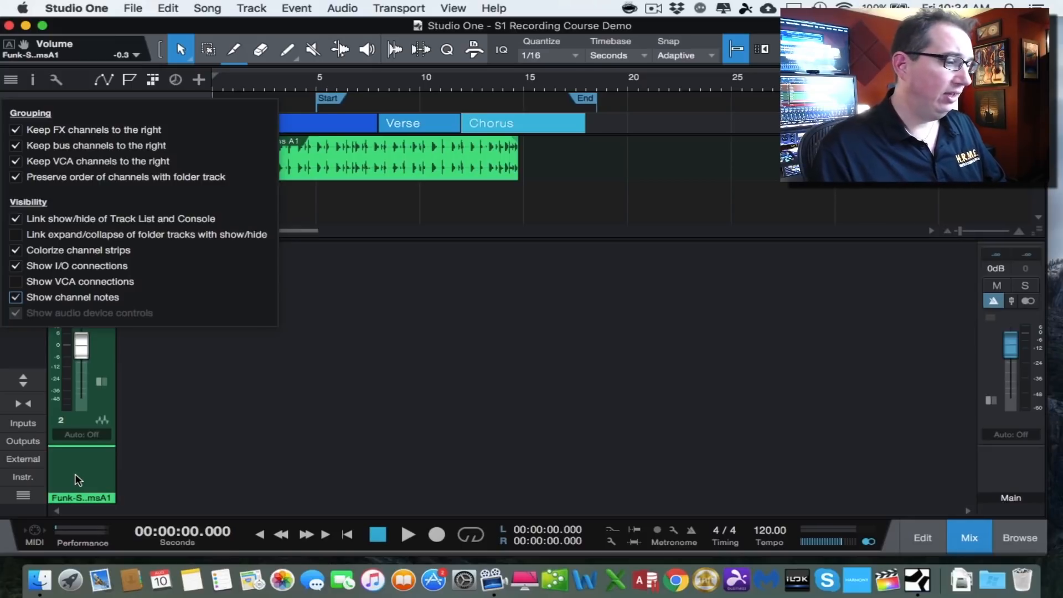
pyautogui.click(160, 442)
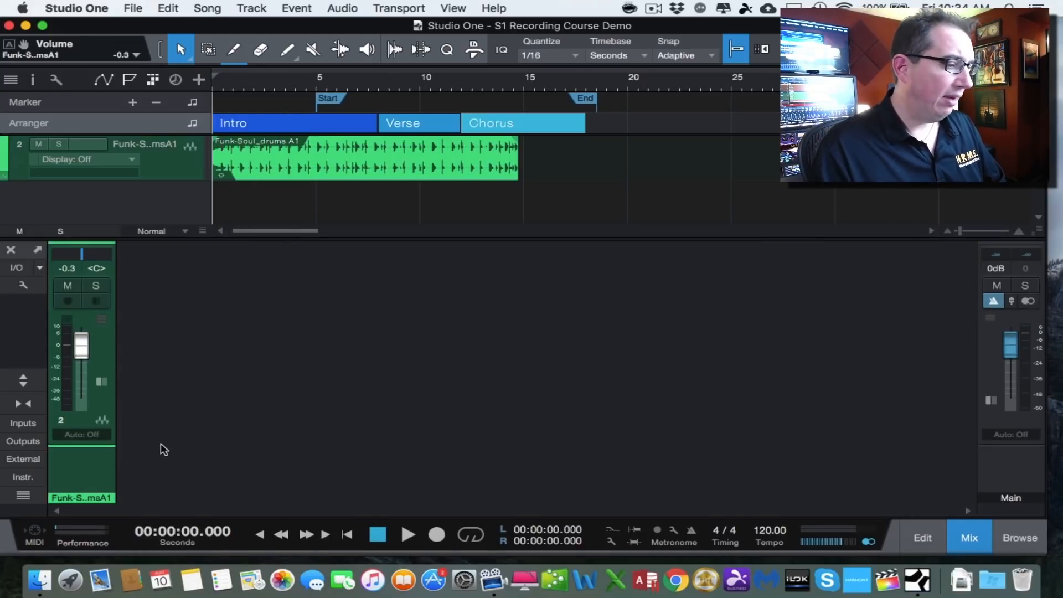
pyautogui.click(78, 460)
pyautogui.write('take 1')
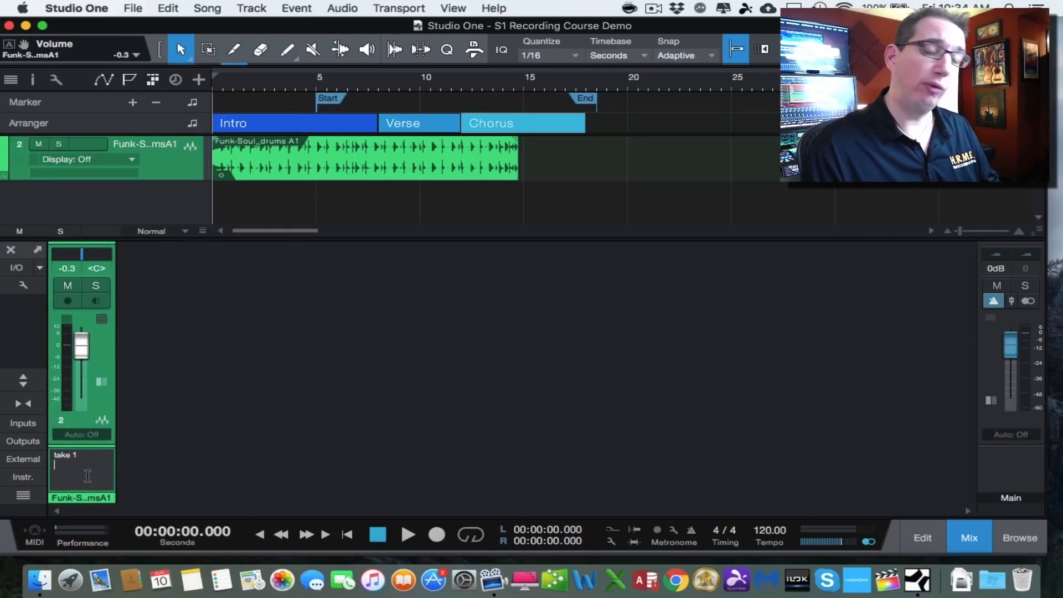
# - Expand the console to show the Inserts, Sends and I/O routing sections of the channel
pyautogui.click(22, 380)
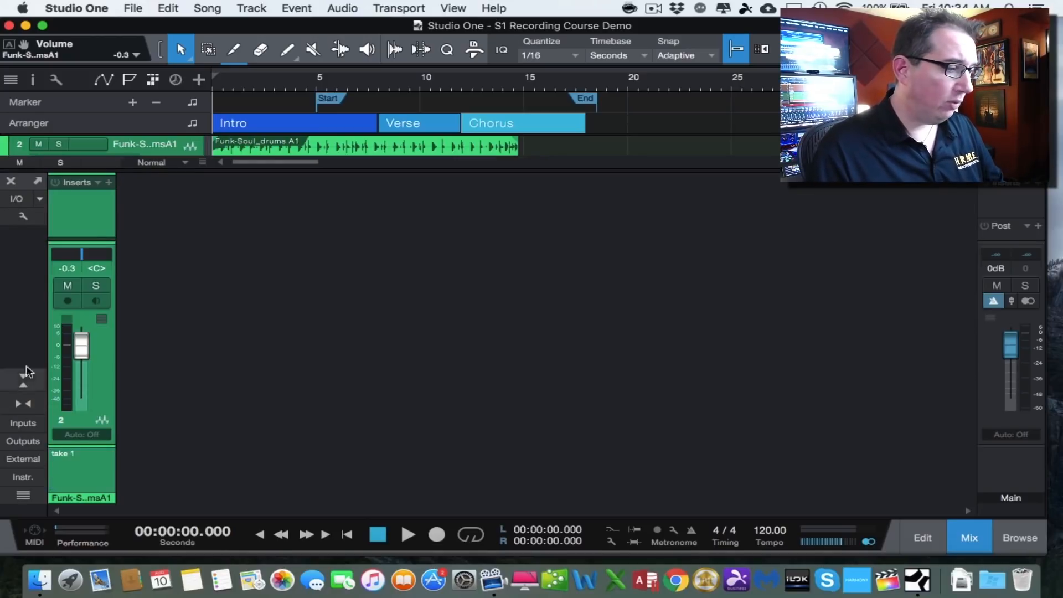
pyautogui.moveTo(100, 171); pyautogui.dragTo(103, 71)
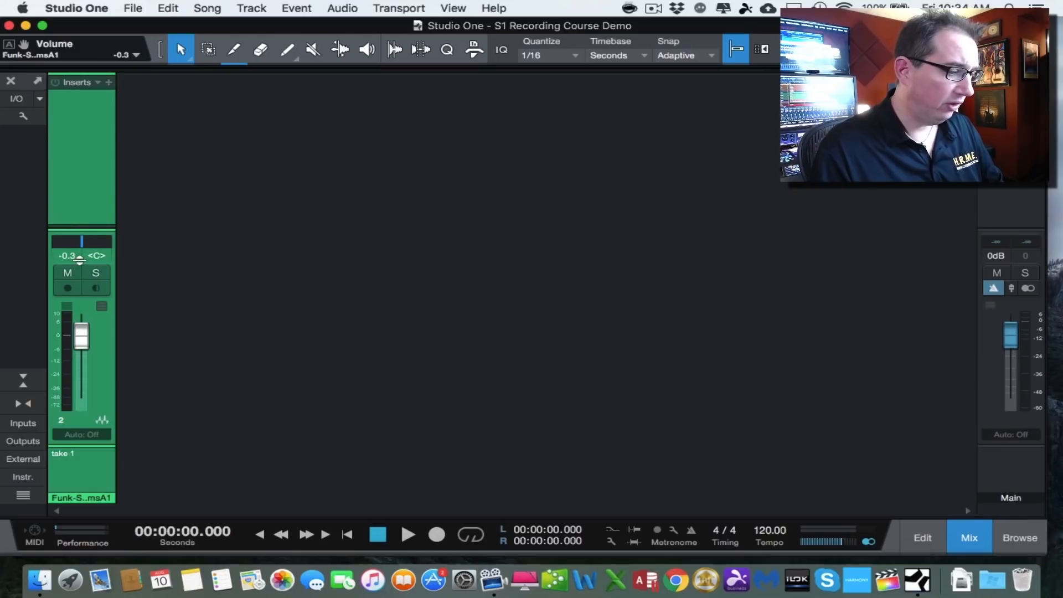
pyautogui.moveTo(67, 447); pyautogui.dragTo(67, 477)
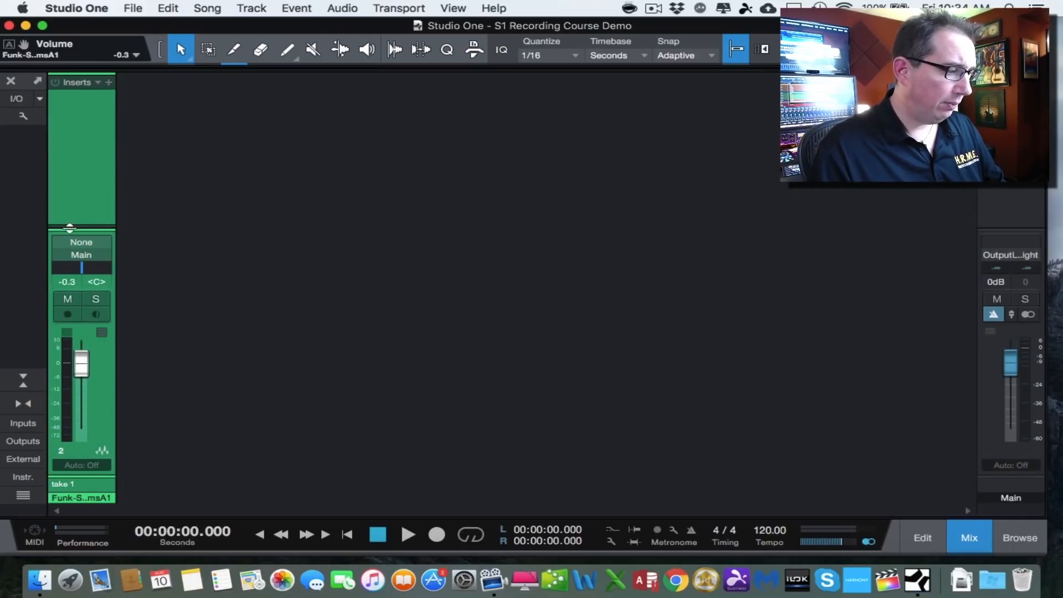
pyautogui.moveTo(70, 227); pyautogui.dragTo(67, 159)
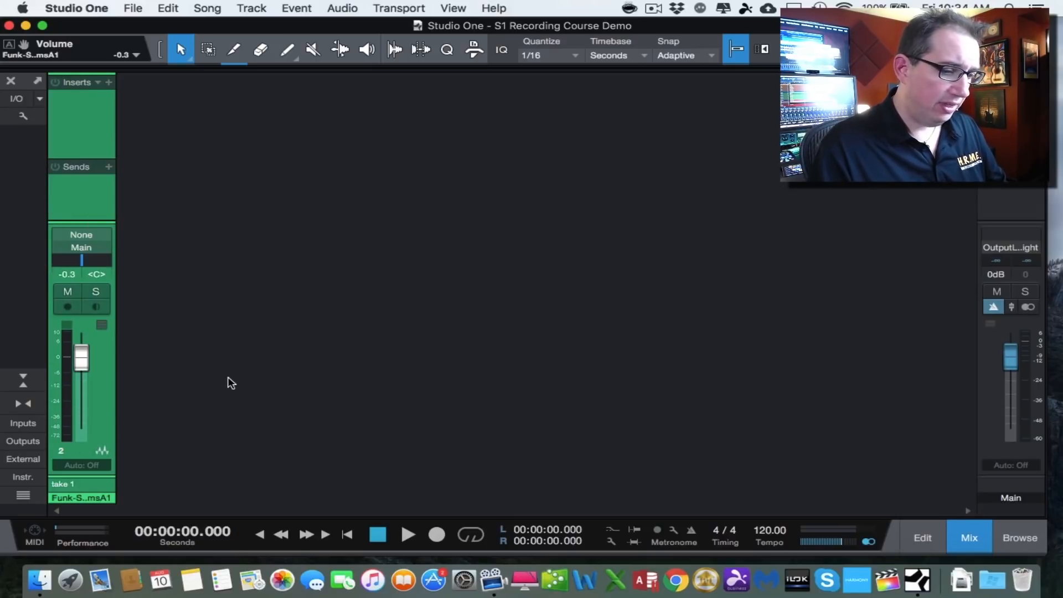
# - Insert the Analog Delay effect from the browser on the drums channel, close its editor, and set the volume to -0.9 dB
pyautogui.click(1023, 532)
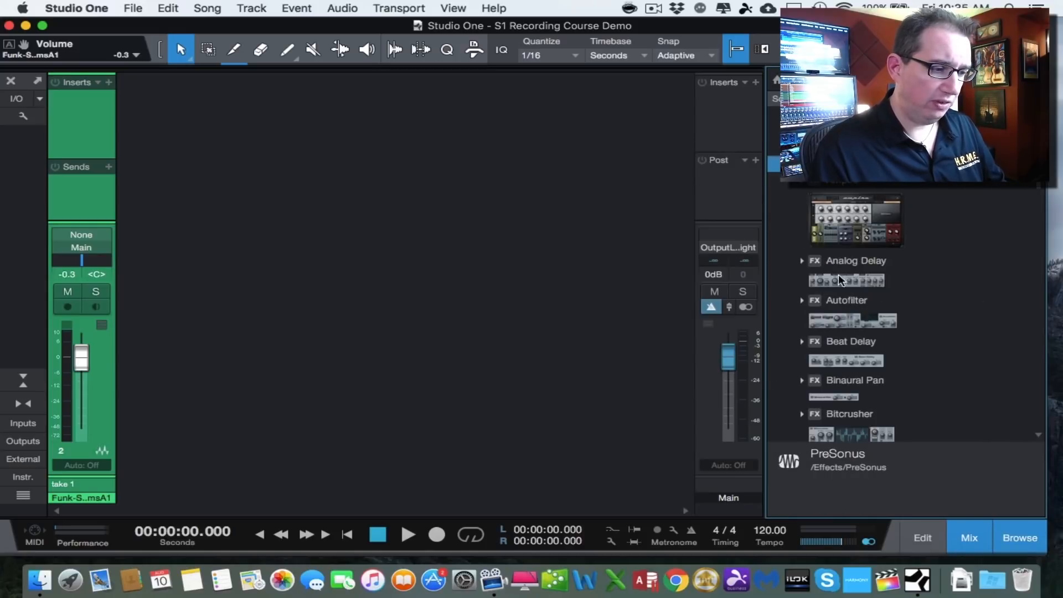
pyautogui.click(838, 283)
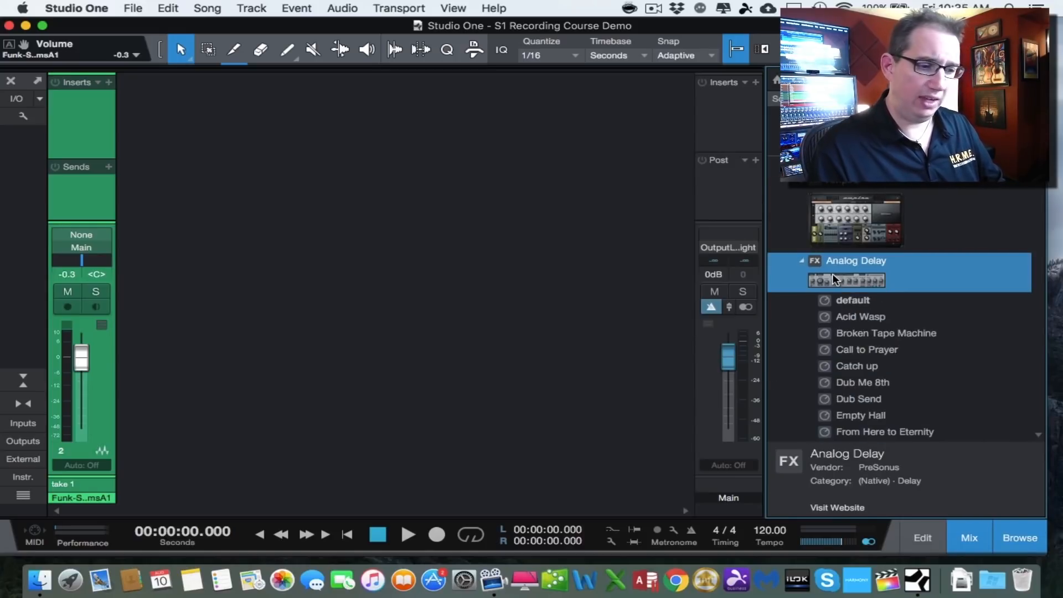
pyautogui.moveTo(834, 278); pyautogui.dragTo(75, 105)
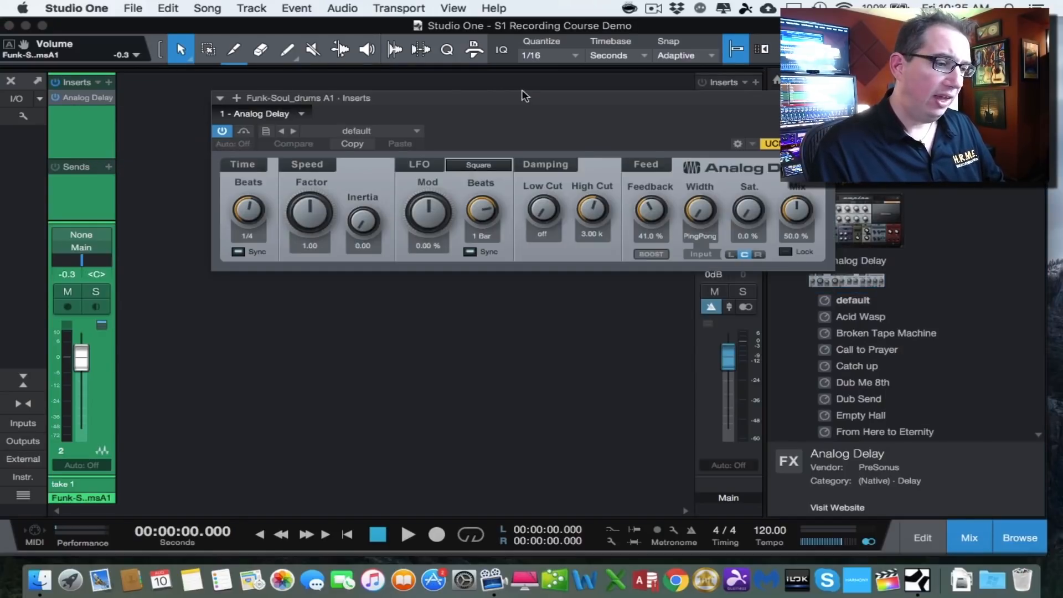
pyautogui.moveTo(582, 97); pyautogui.dragTo(549, 104)
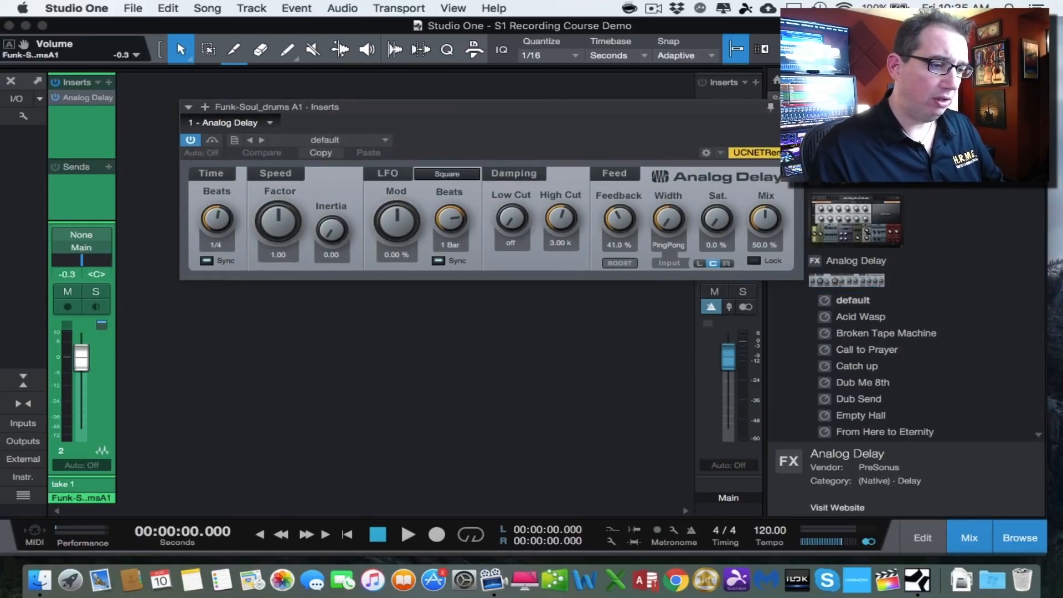
pyautogui.click(795, 105)
pyautogui.moveTo(82, 358)
pyautogui.mouseDown()
pyautogui.moveTo(80, 370)
pyautogui.moveTo(81, 358)
pyautogui.mouseUp()
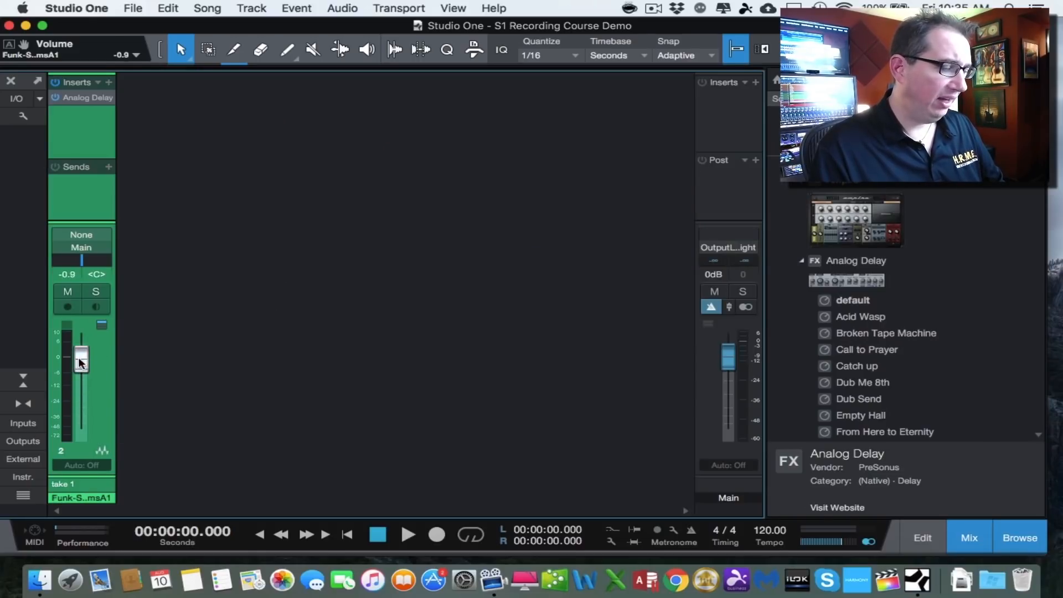
# - Open the Analog Delay editor from the insert slot, reposition it, and close it
pyautogui.doubleClick(71, 96)
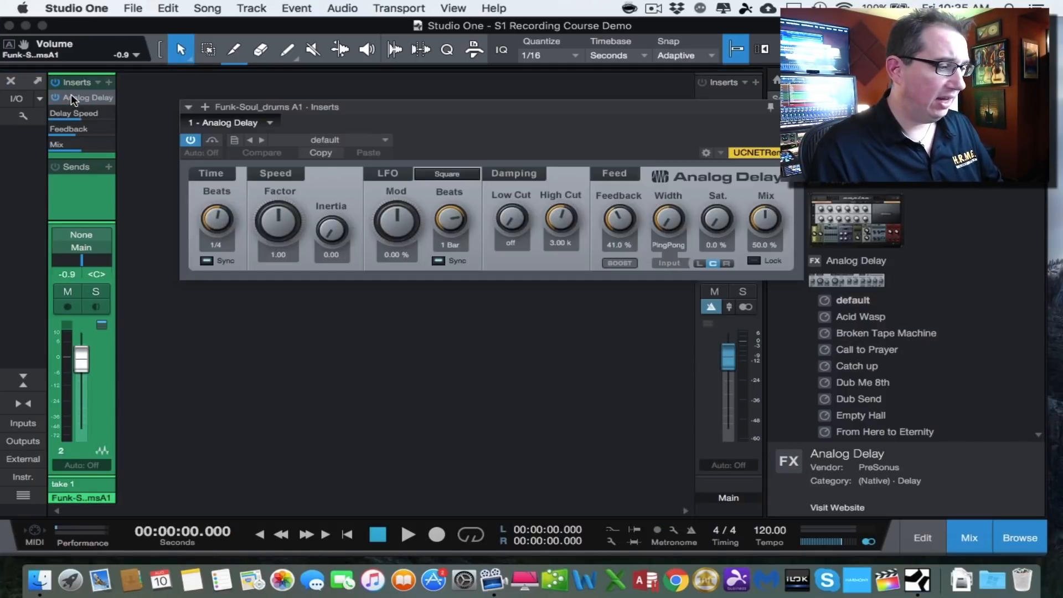
pyautogui.moveTo(357, 106); pyautogui.dragTo(331, 115)
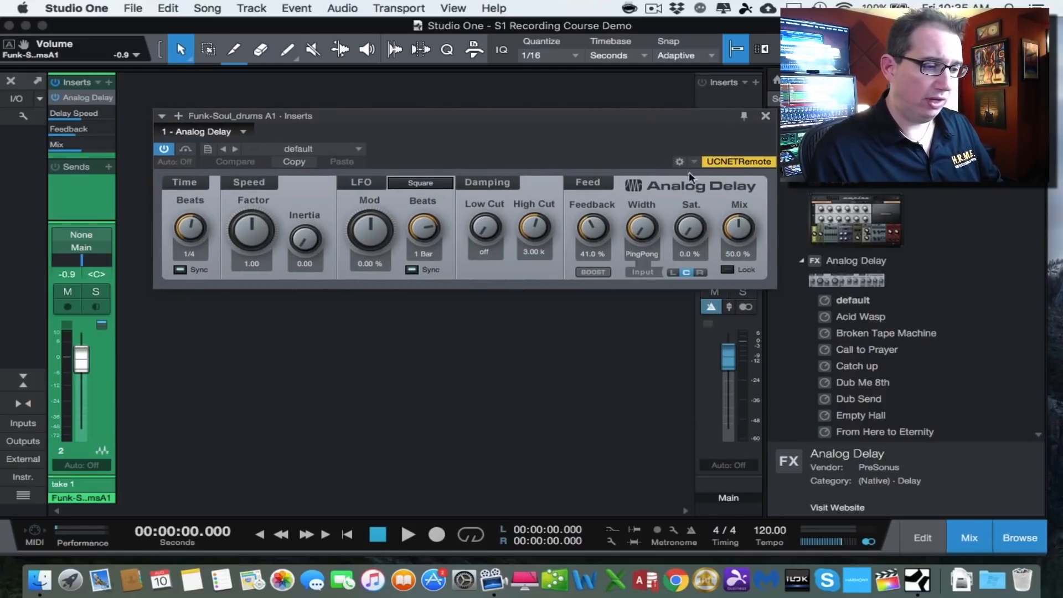
pyautogui.click(765, 116)
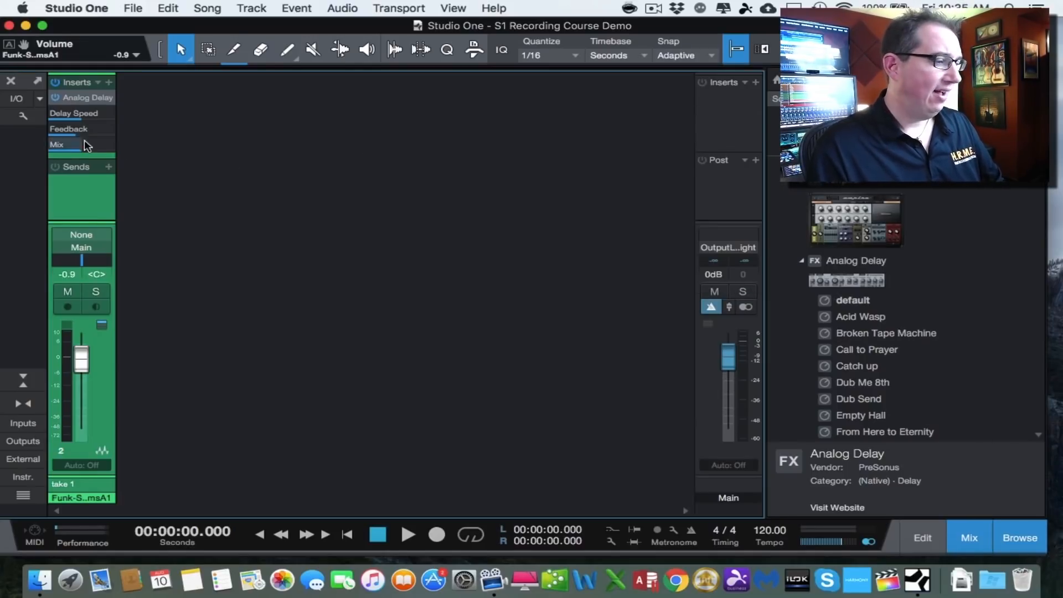
# - Set the Analog Delay Feedback macro control in the insert slot to 38.0%
pyautogui.click(84, 98)
pyautogui.click(84, 98)
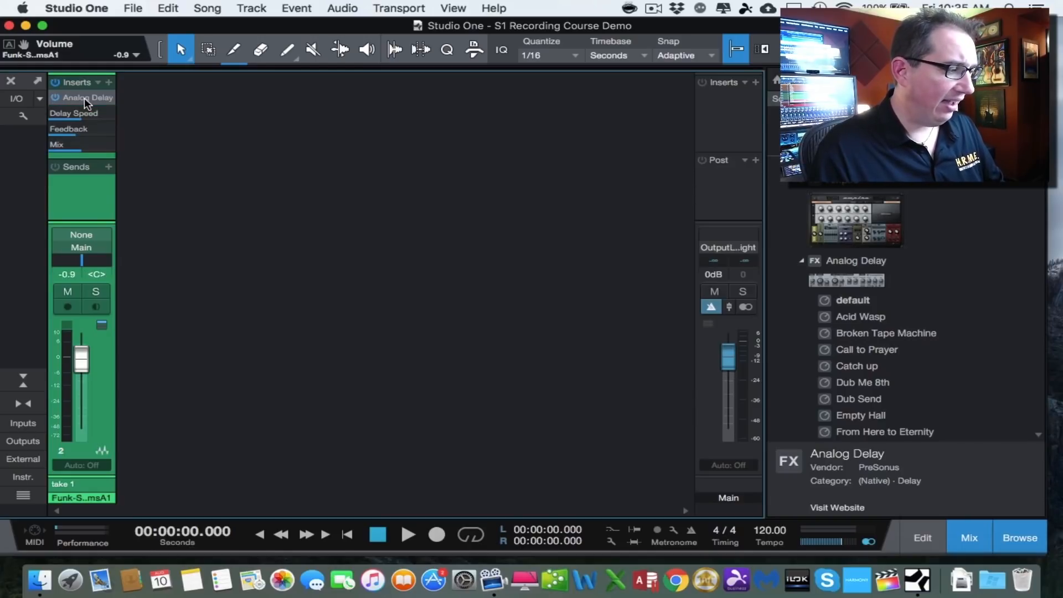
pyautogui.click(71, 137)
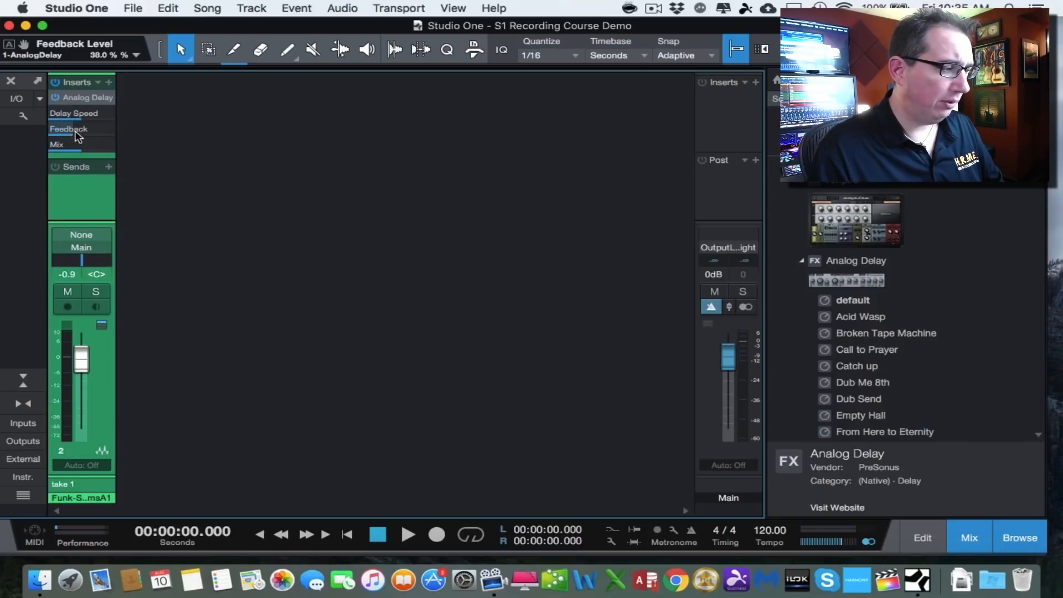
# - Collapse the Analog Delay controls and remove all insert effects from the drums channel
pyautogui.click(75, 99)
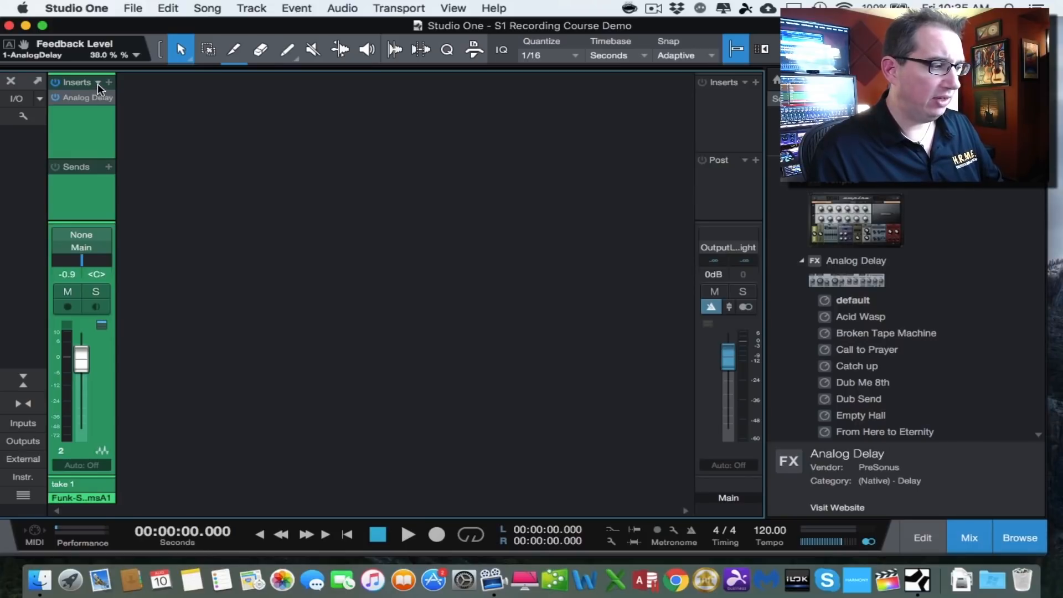
pyautogui.click(97, 84)
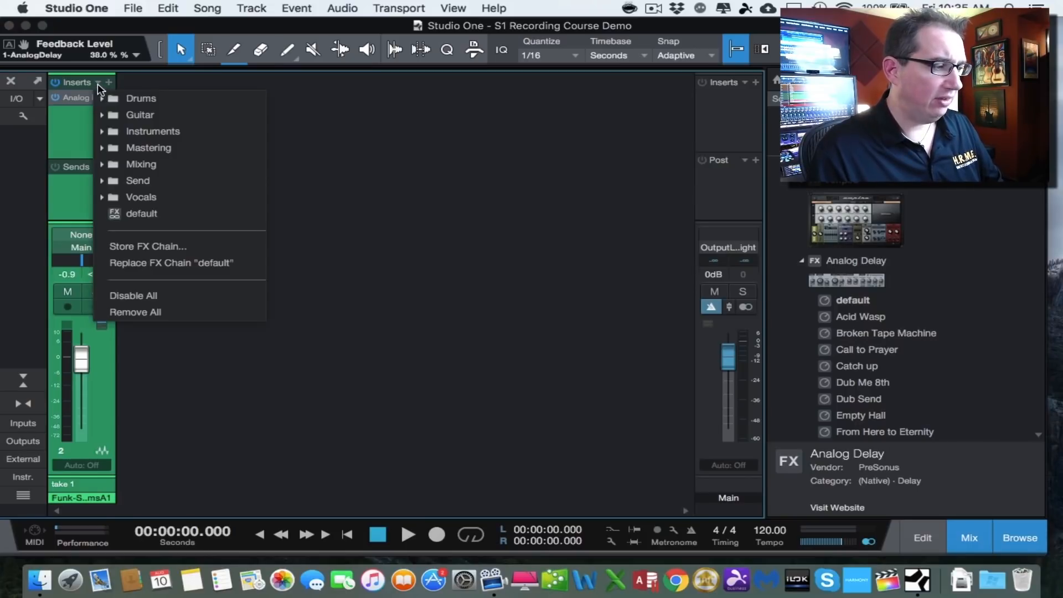
pyautogui.click(108, 312)
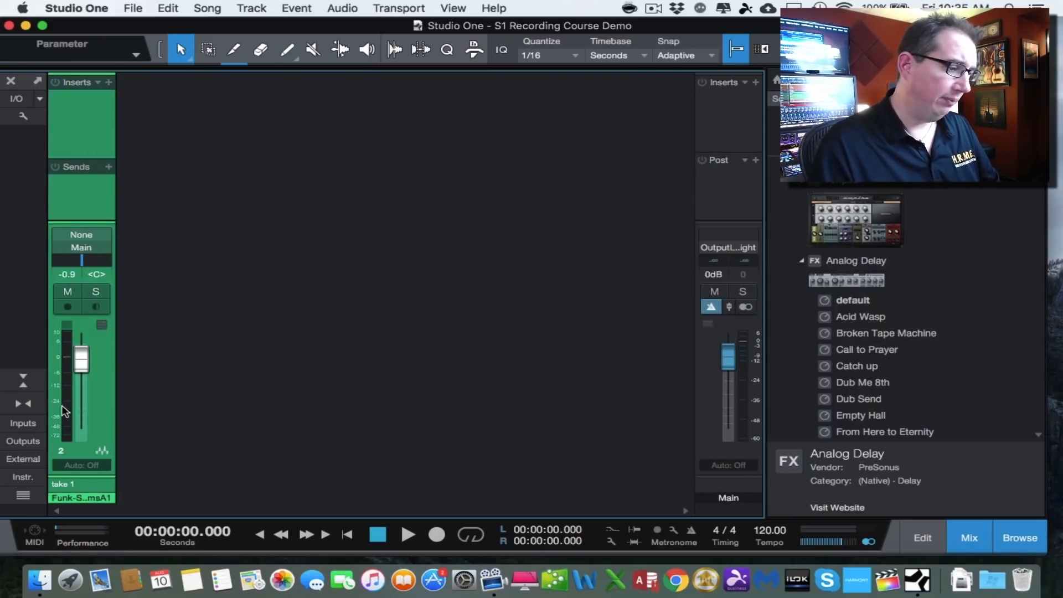
# - Shrink the console so the Inserts and Sends sections are hidden and the arrangement shows above it
pyautogui.click(22, 380)
pyautogui.click(23, 381)
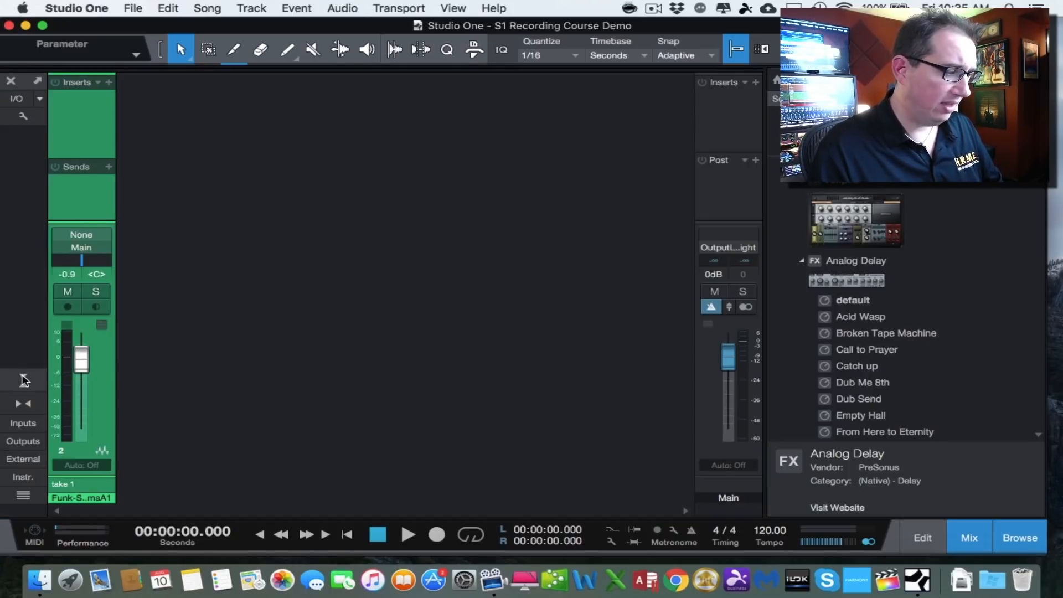
pyautogui.click(23, 381)
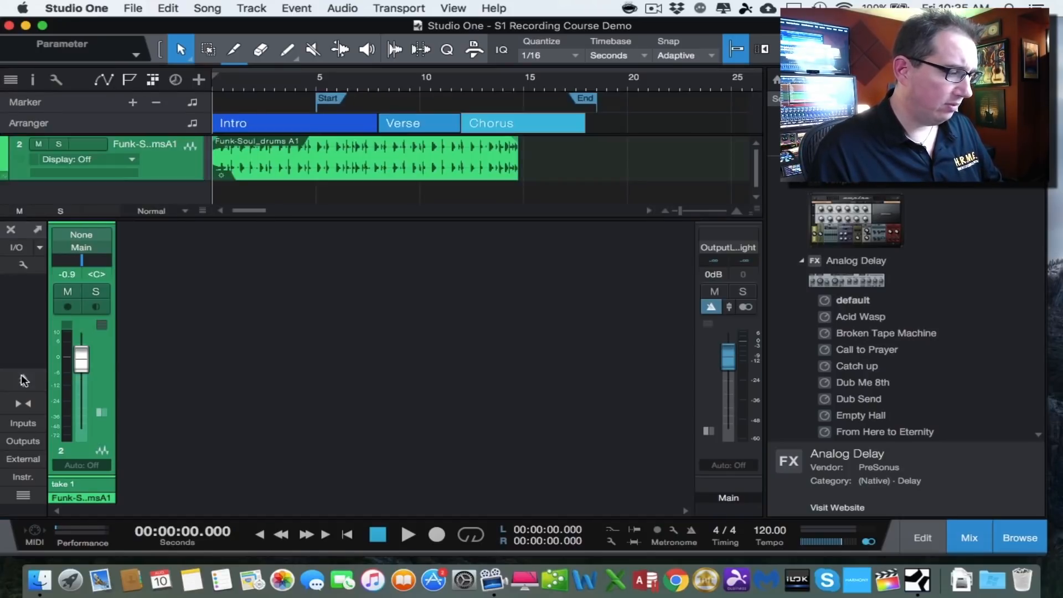
# - Switch the channel strips to narrow width and hide the browser
pyautogui.click(22, 404)
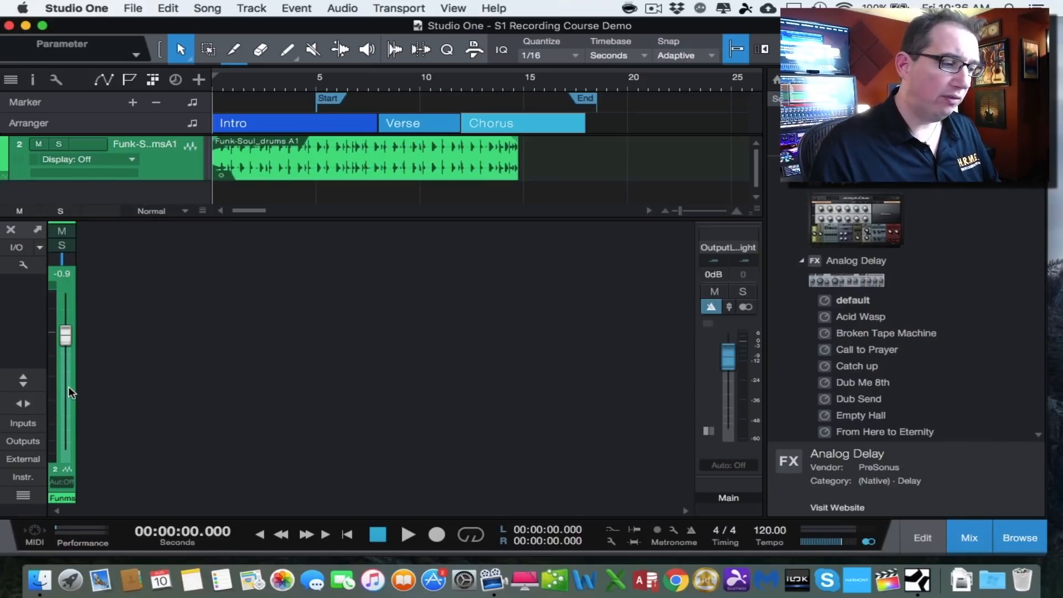
pyautogui.click(1033, 529)
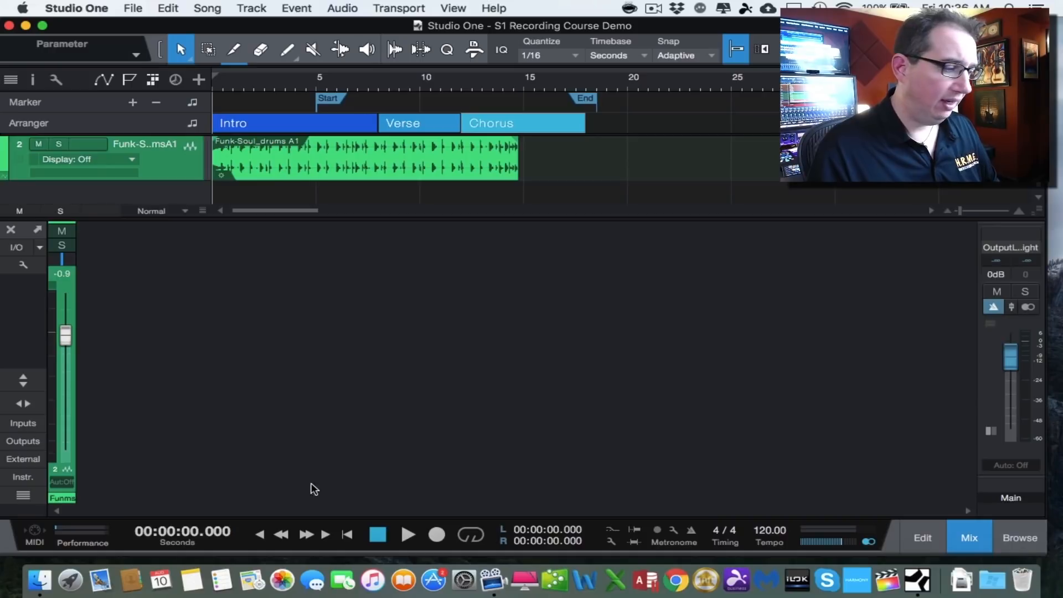
# - Return the channel strips to normal width
pyautogui.click(31, 403)
pyautogui.click(31, 403)
pyautogui.click(32, 403)
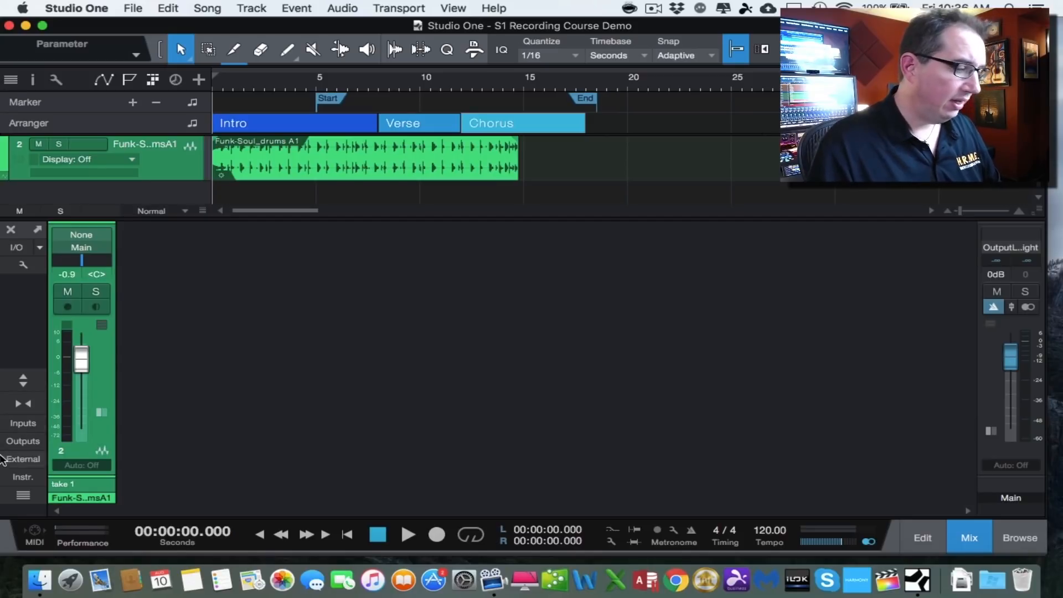
# - Show the input channels in the console and hide them again
pyautogui.click(22, 424)
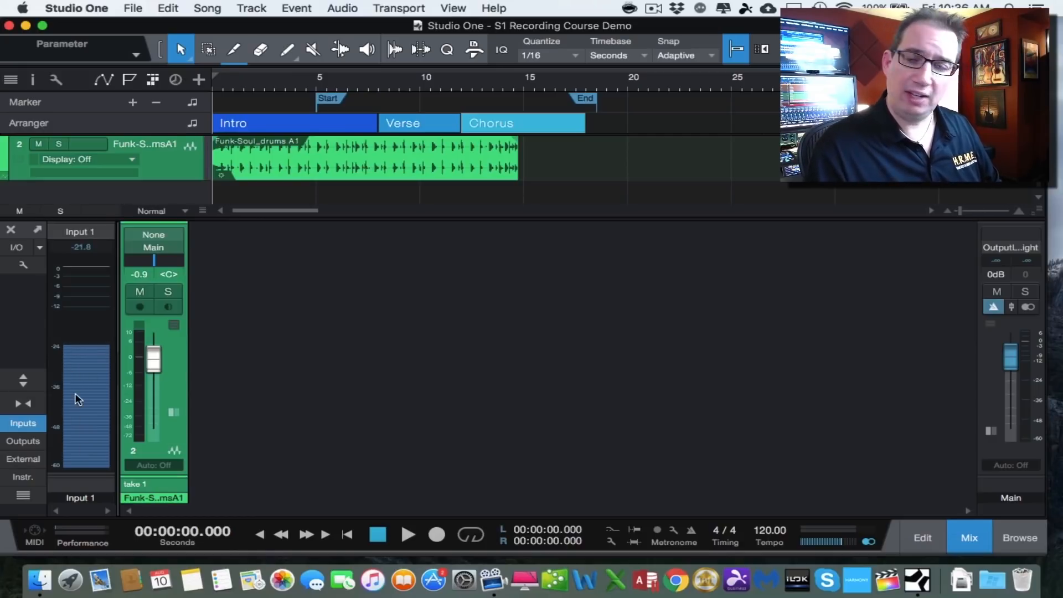
pyautogui.moveTo(78, 398)
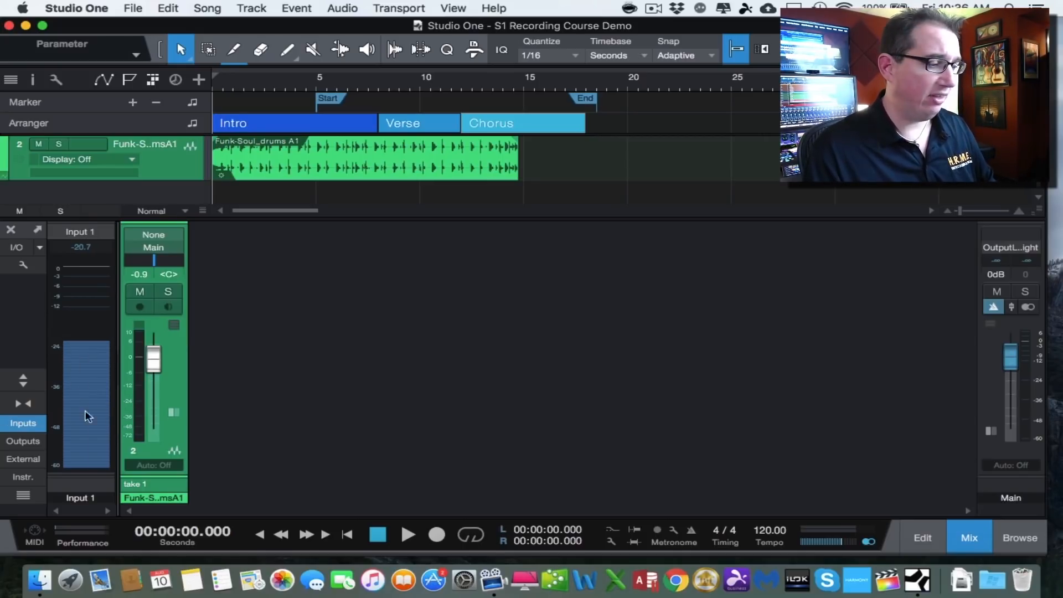
pyautogui.moveTo(84, 419)
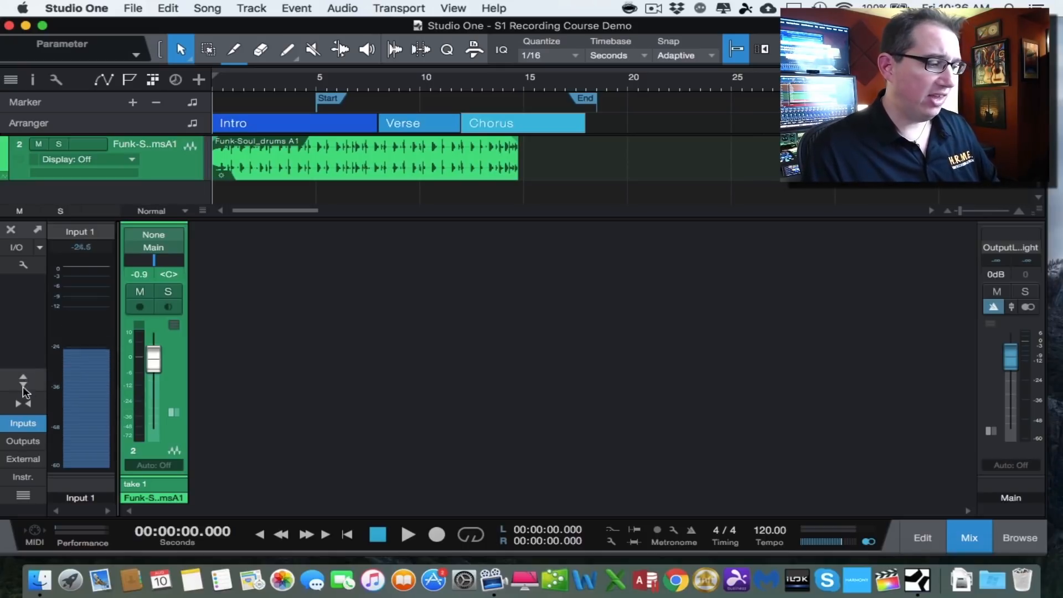
pyautogui.click(24, 423)
# - Show the output channels, resize the output channel area, and hide the outputs again
pyautogui.click(22, 440)
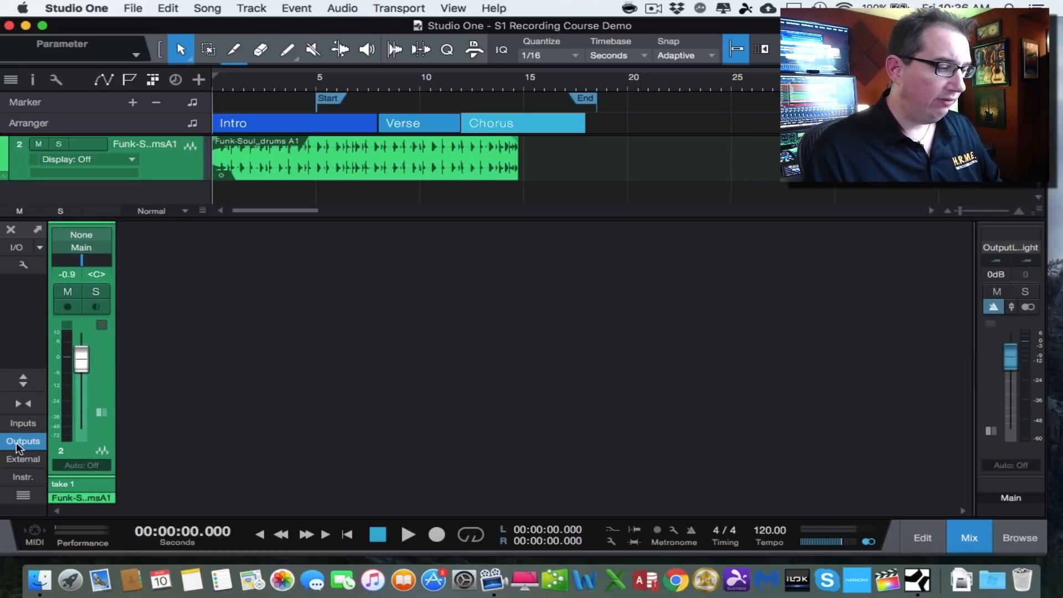
pyautogui.moveTo(973, 370); pyautogui.dragTo(851, 368)
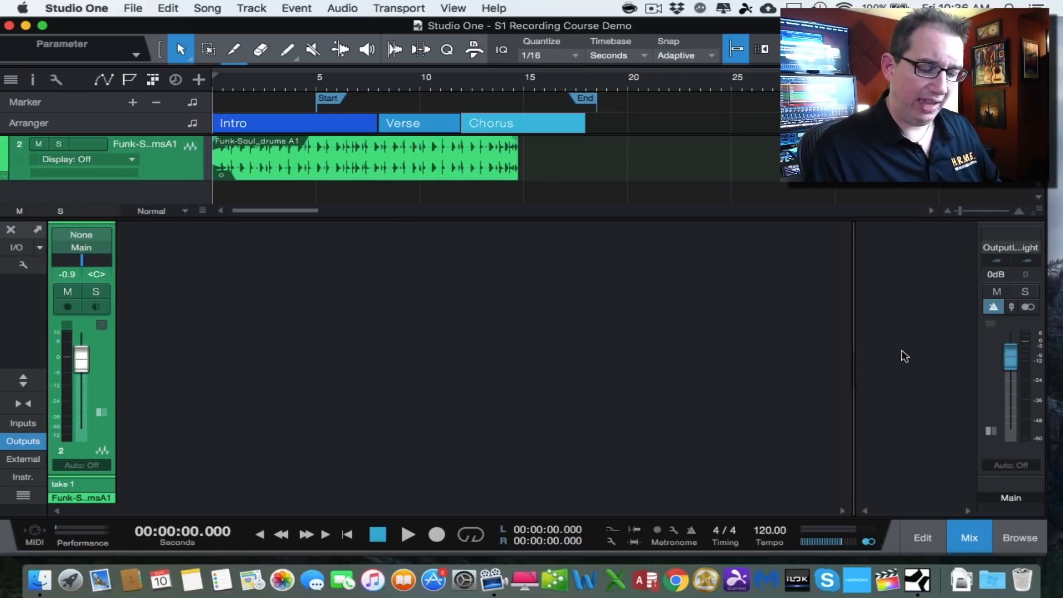
pyautogui.moveTo(854, 364); pyautogui.dragTo(879, 367)
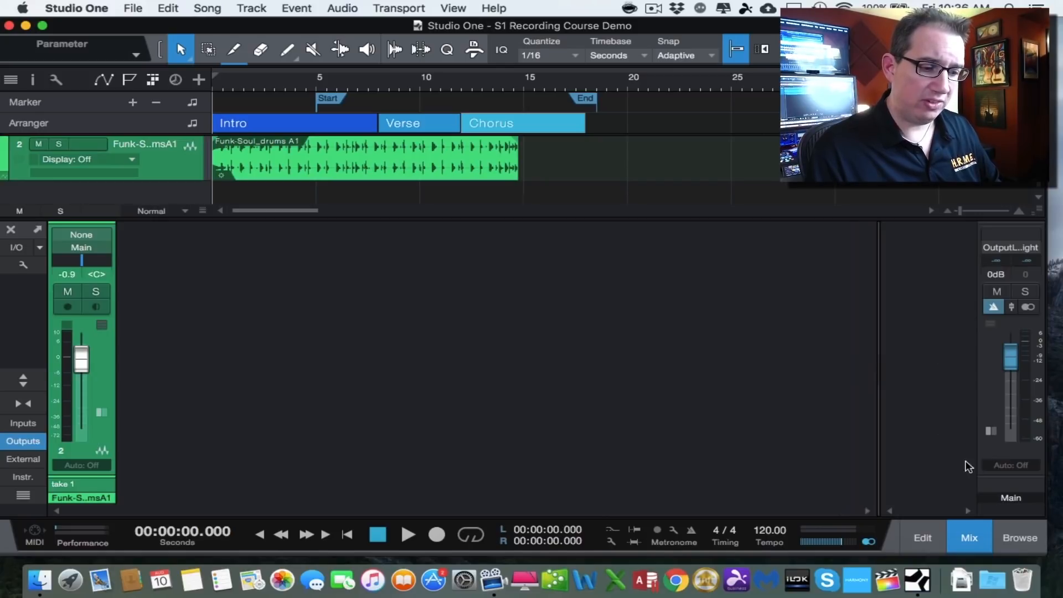
pyautogui.click(995, 452)
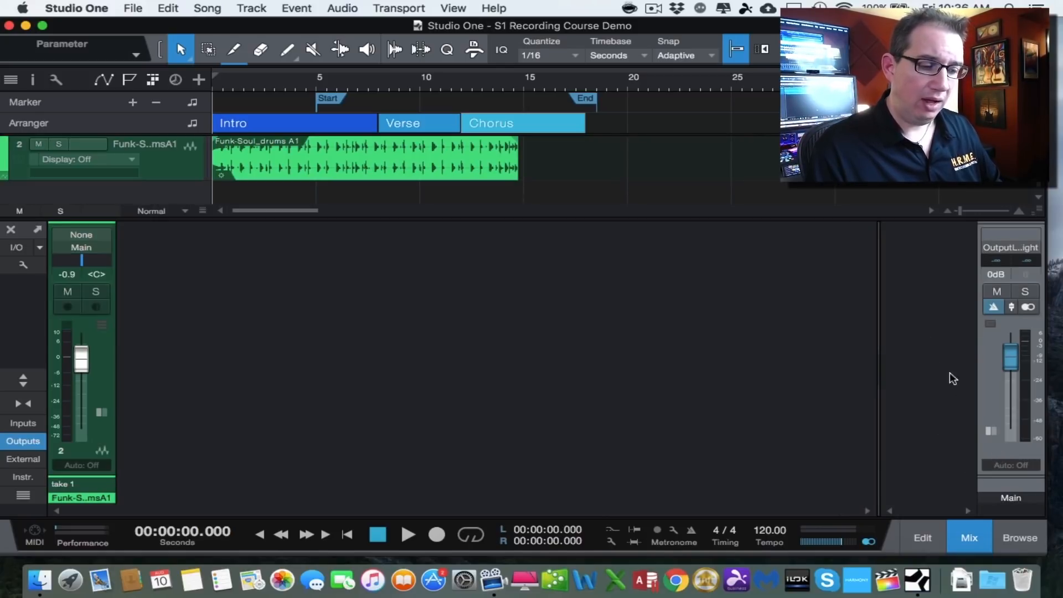
pyautogui.click(23, 441)
# - Look at the External Devices panel, then open the Instruments panel
pyautogui.click(16, 461)
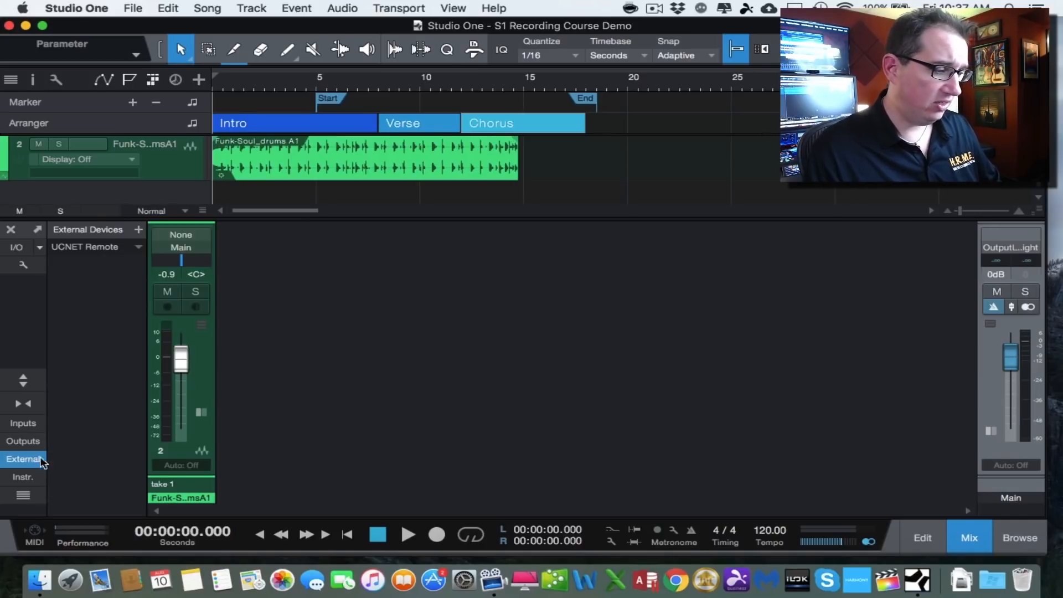
pyautogui.click(21, 462)
pyautogui.click(21, 478)
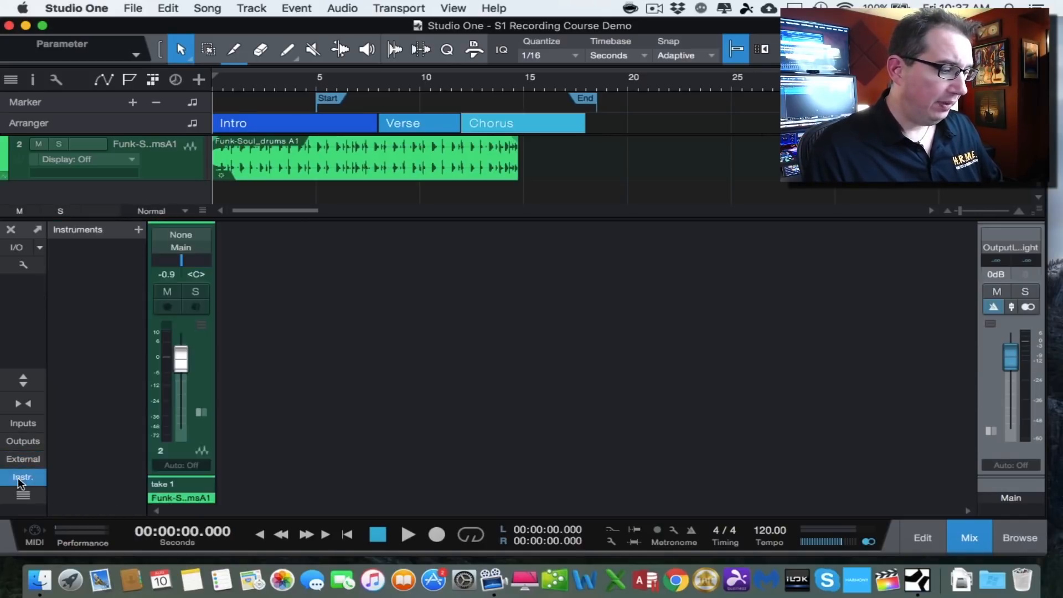
pyautogui.click(20, 480)
pyautogui.click(20, 482)
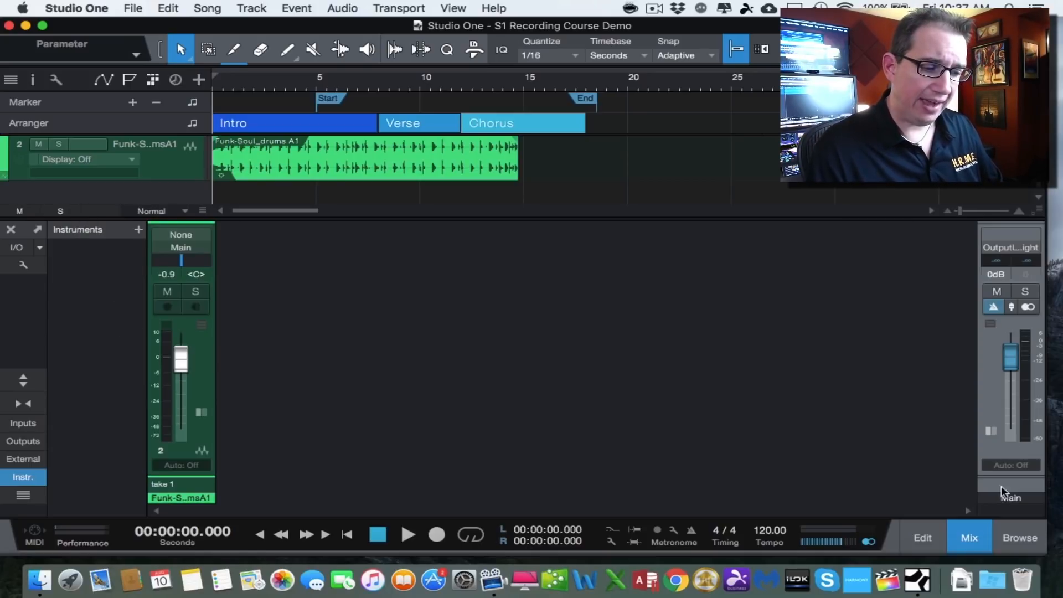
# - Add Impact XT from the browser's PreSonus instruments as a new instrument channel and close its editor
pyautogui.click(1017, 533)
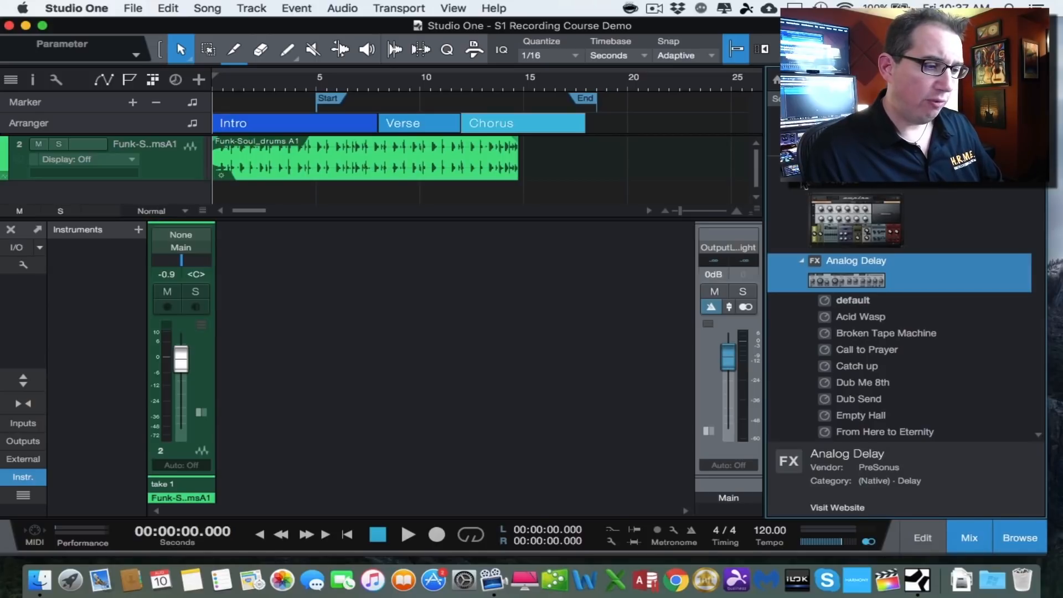
pyautogui.click(790, 164)
pyautogui.click(808, 80)
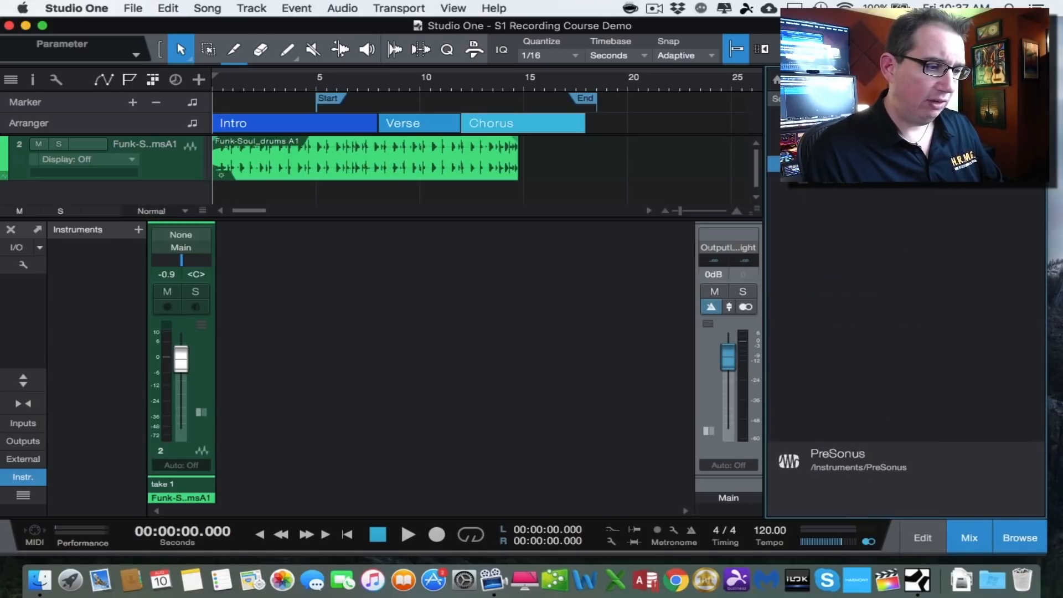
pyautogui.click(791, 164)
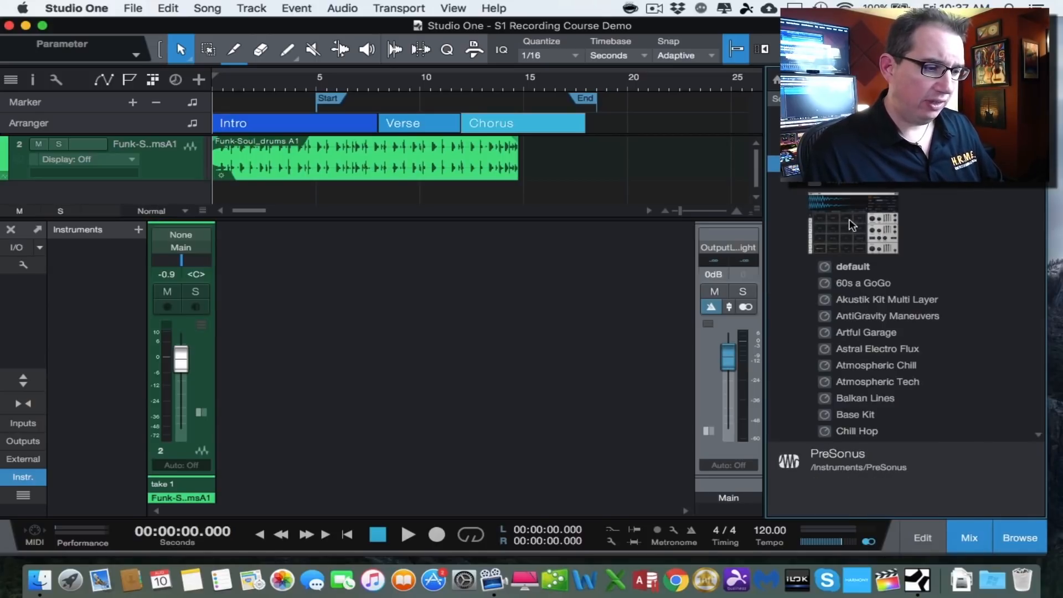
pyautogui.moveTo(840, 236); pyautogui.dragTo(655, 202)
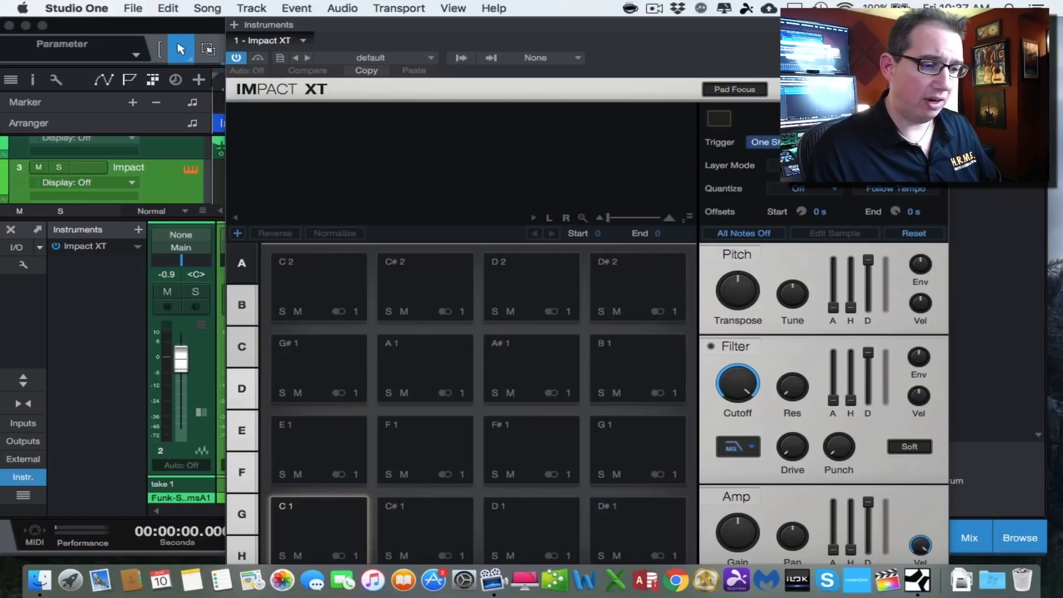
pyautogui.click(939, 25)
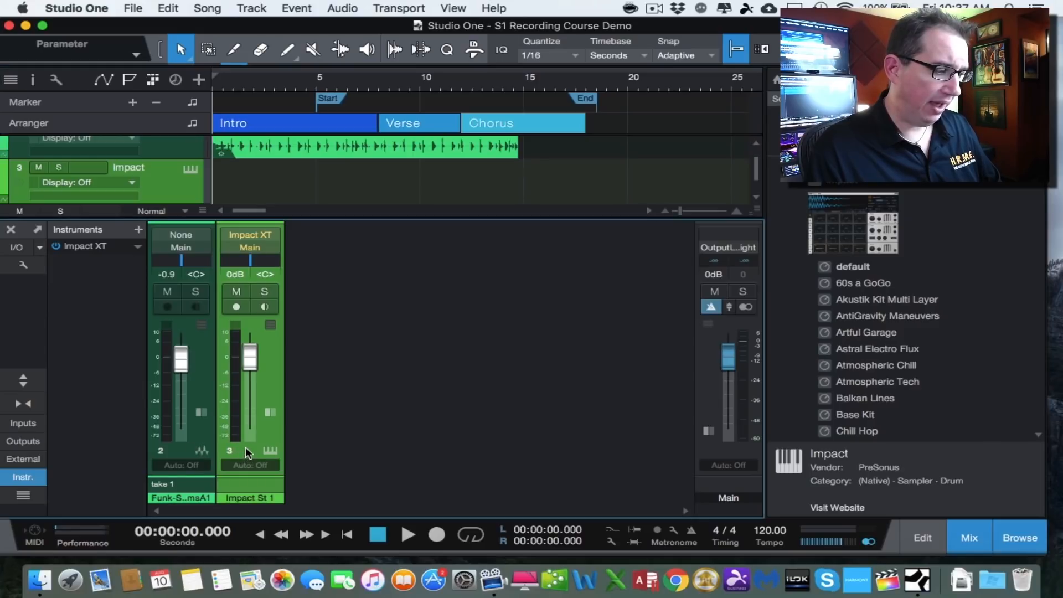
# - Change the Impact XT channel's color to blue
pyautogui.click(255, 499)
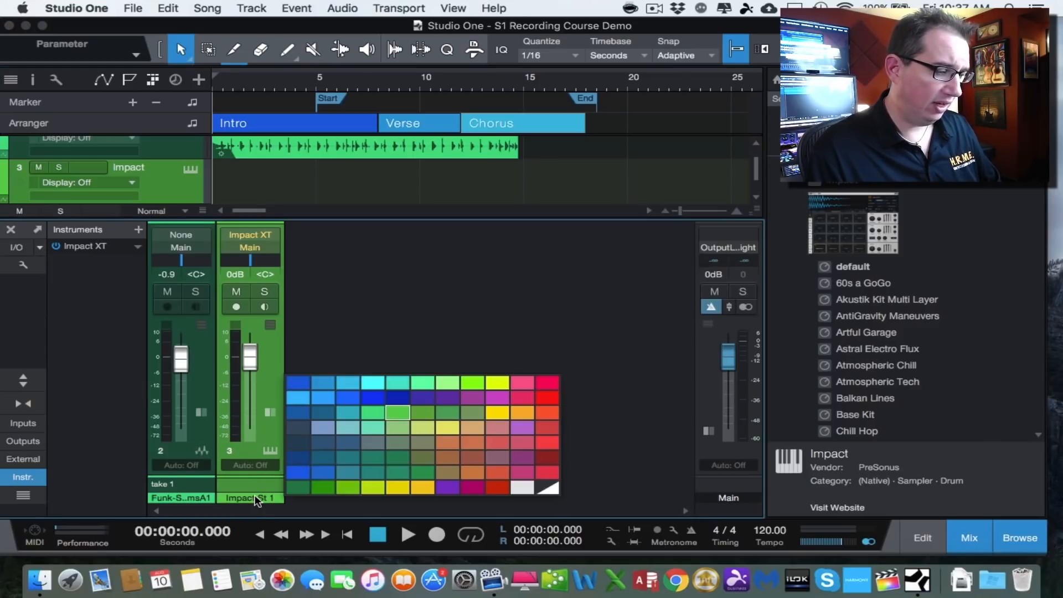
pyautogui.click(399, 402)
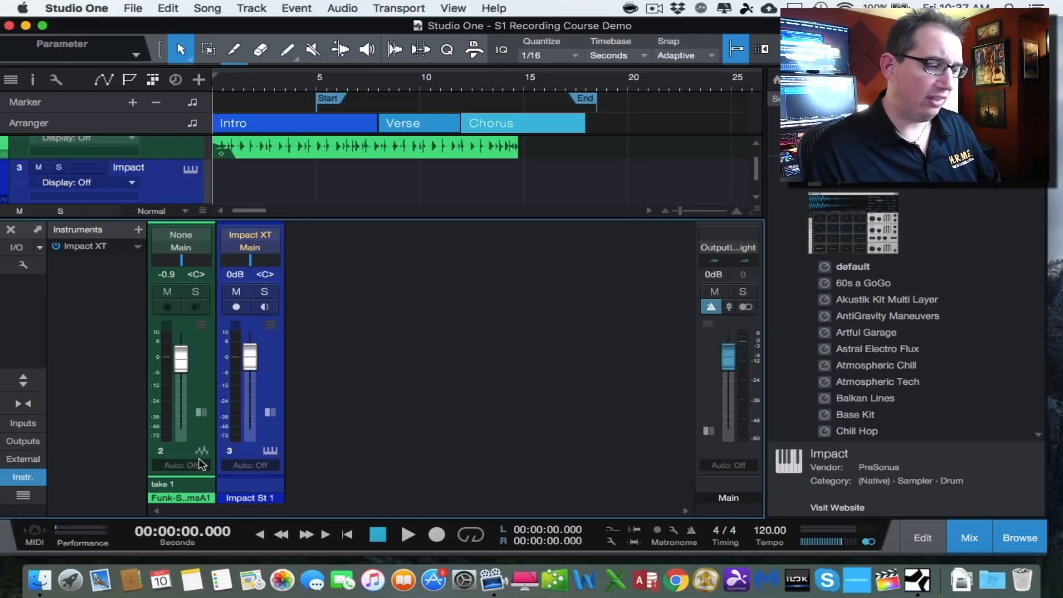
# - Open the Impact XT instrument's options menu in the Instruments panel and dismiss it
pyautogui.click(26, 480)
pyautogui.click(24, 479)
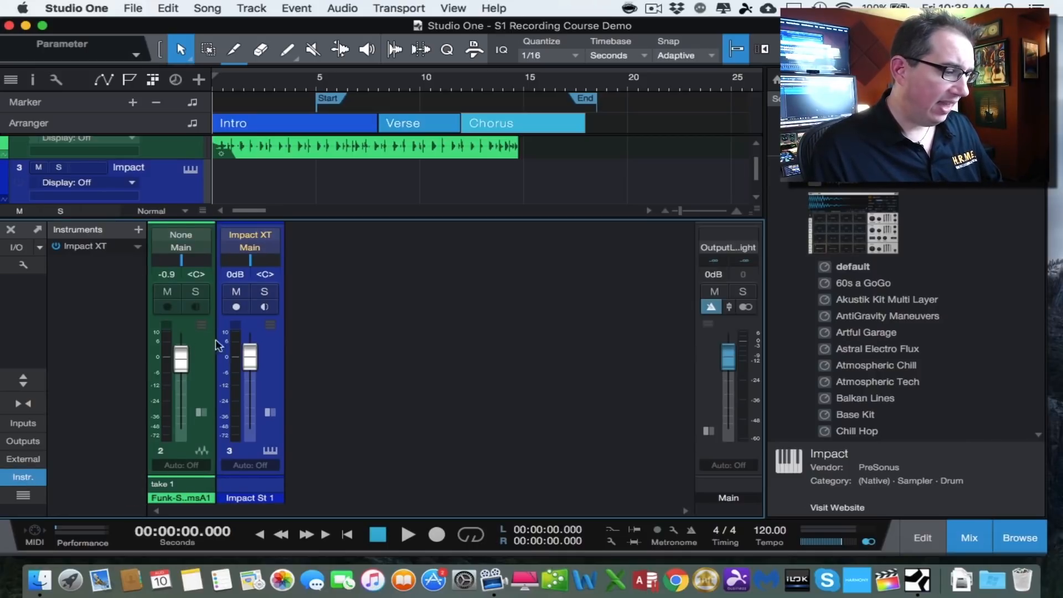
pyautogui.click(137, 246)
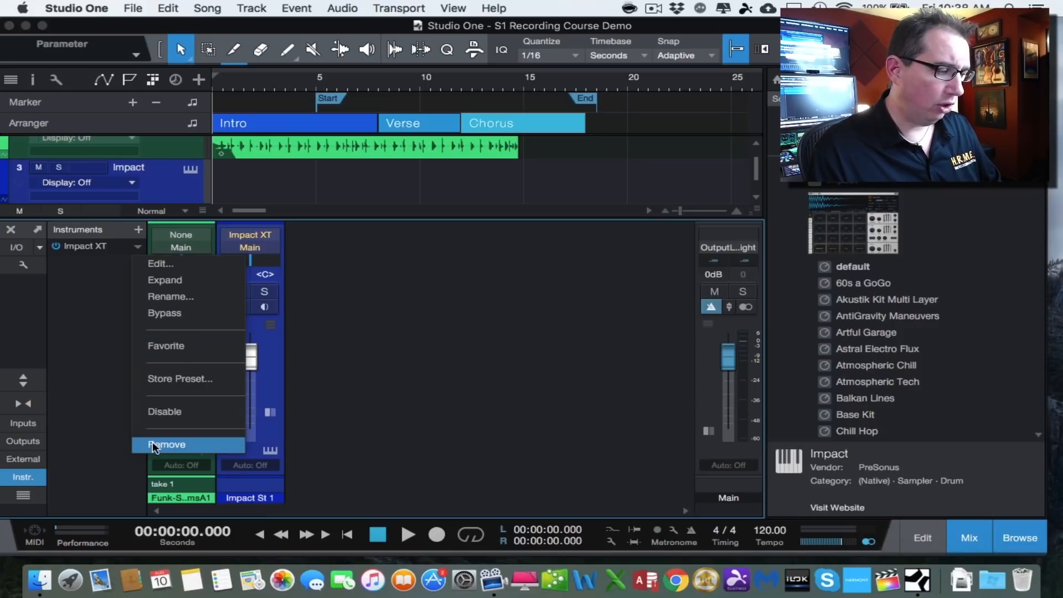
pyautogui.click(91, 349)
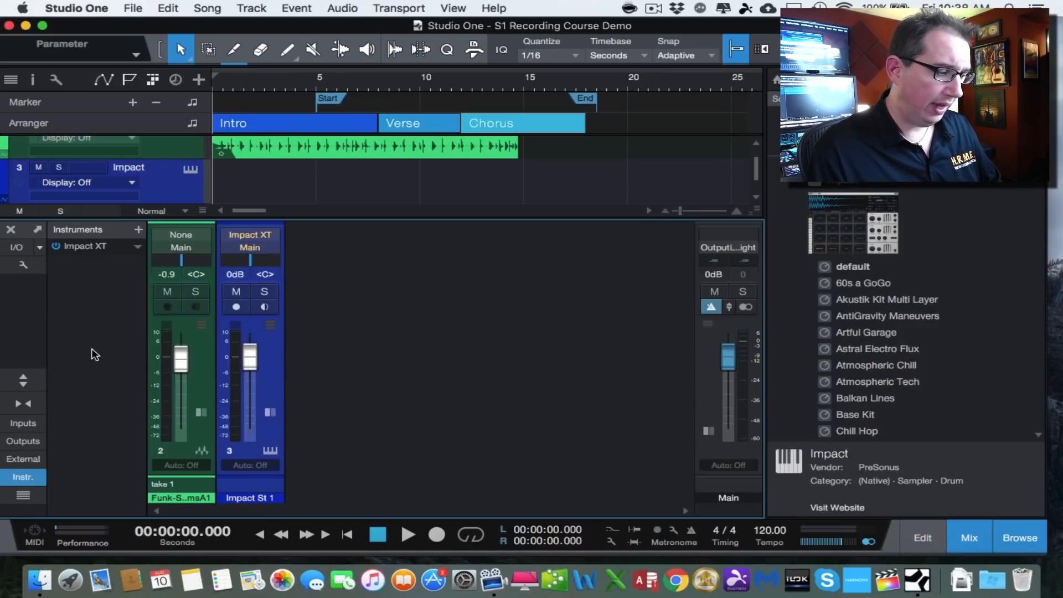
# - Open the channel list and hide and reshow the Impact channel
pyautogui.click(24, 496)
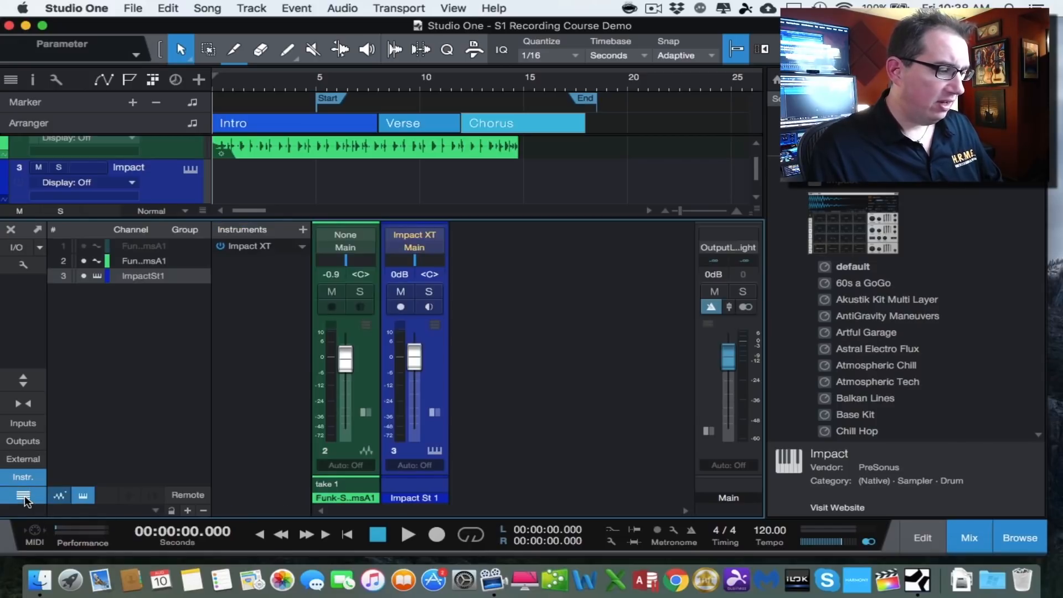
pyautogui.click(83, 277)
pyautogui.click(83, 278)
pyautogui.click(84, 279)
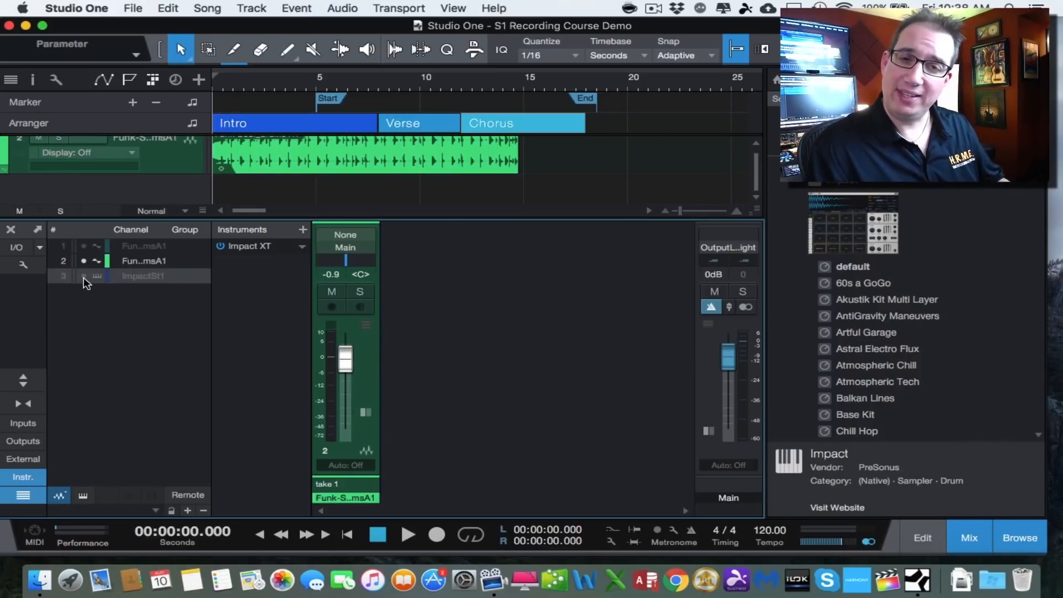
pyautogui.click(84, 277)
pyautogui.click(85, 276)
pyautogui.click(84, 277)
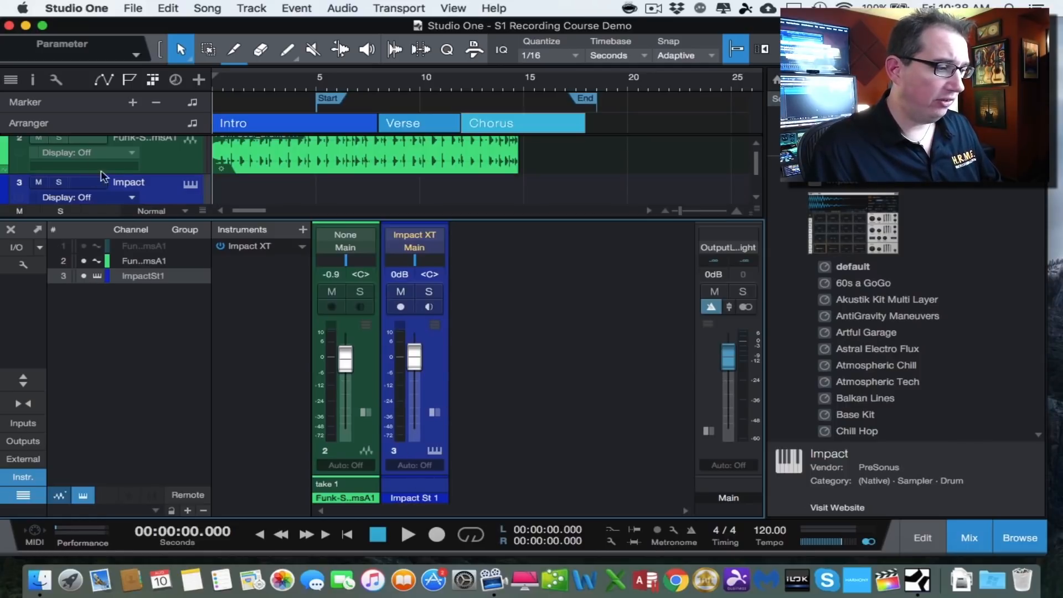
# - Enlarge the arrangement area above the console and toggle the Impact channel's visibility off and on
pyautogui.moveTo(279, 220); pyautogui.dragTo(280, 240)
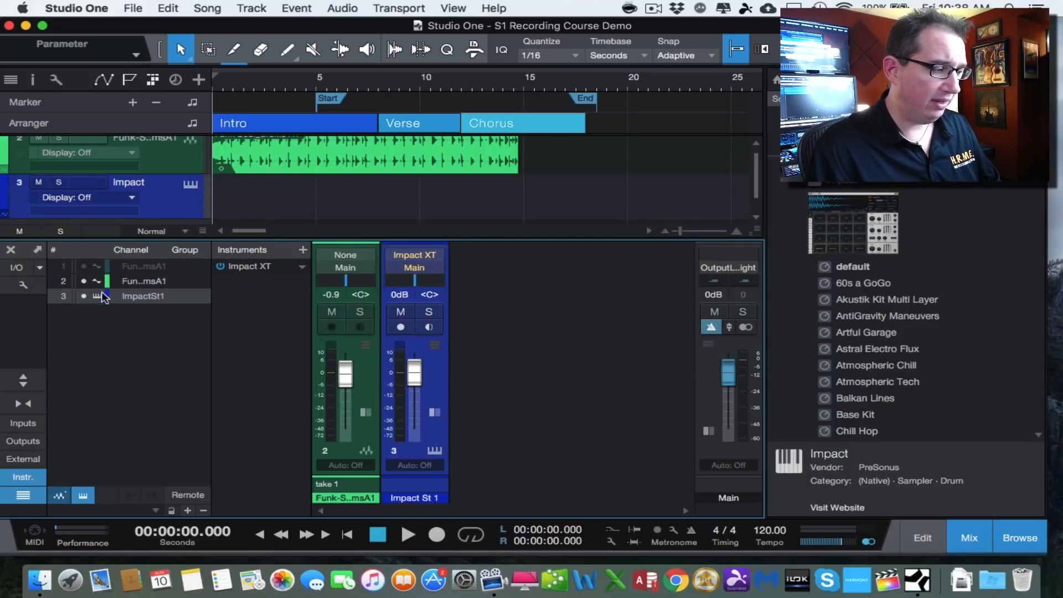
pyautogui.click(84, 296)
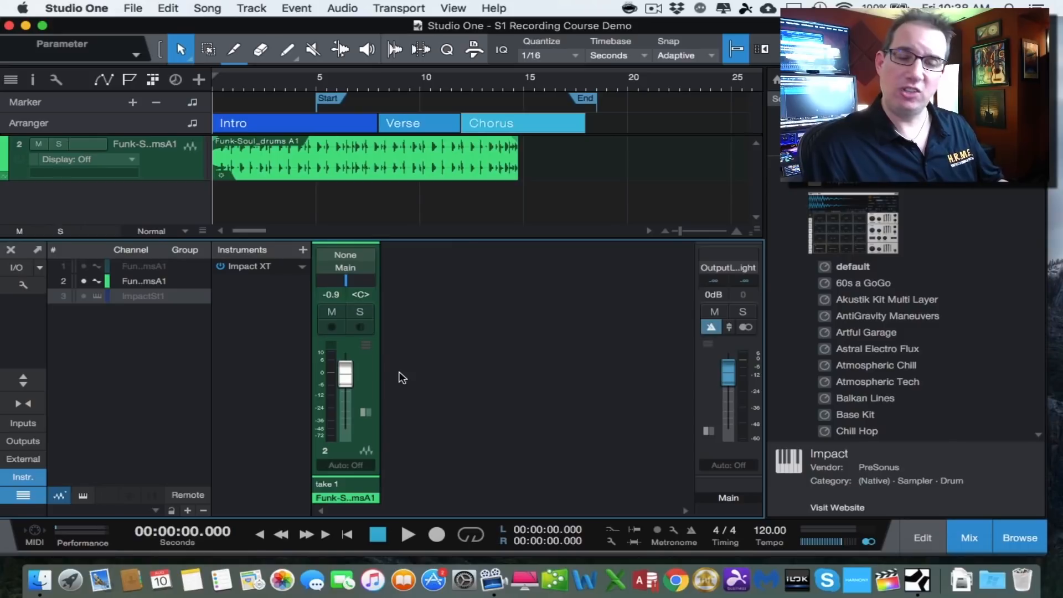
pyautogui.click(84, 296)
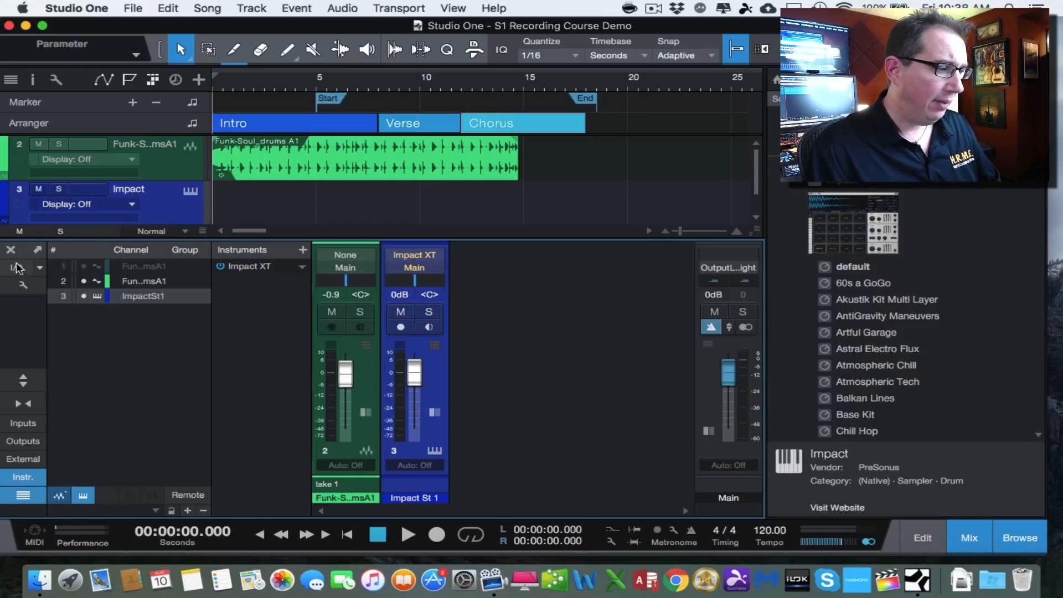
# - Open the console options menu to review its grouping and visibility settings, then close it
pyautogui.click(23, 285)
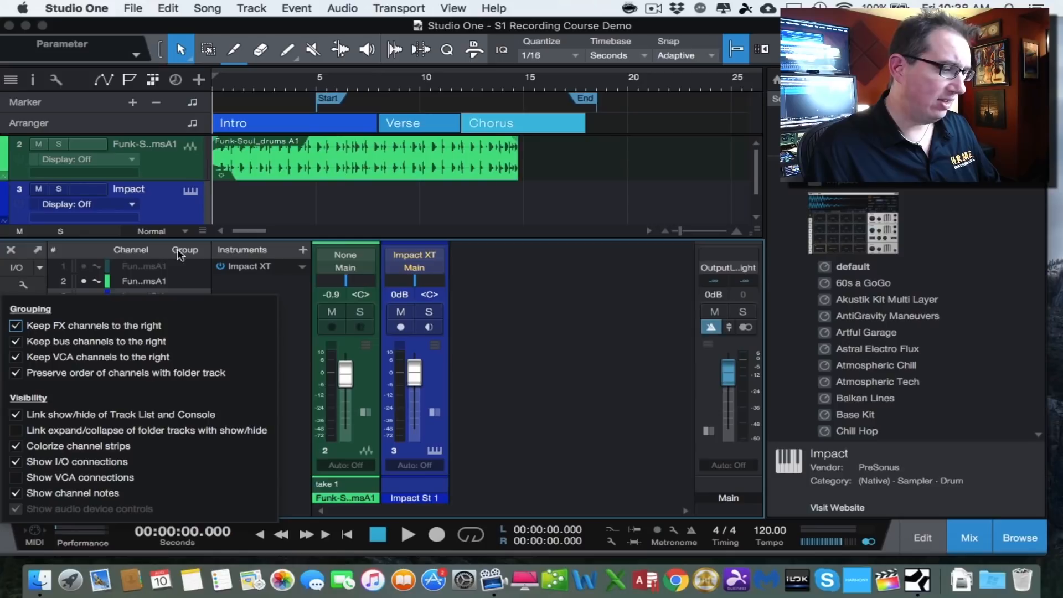
pyautogui.click(22, 287)
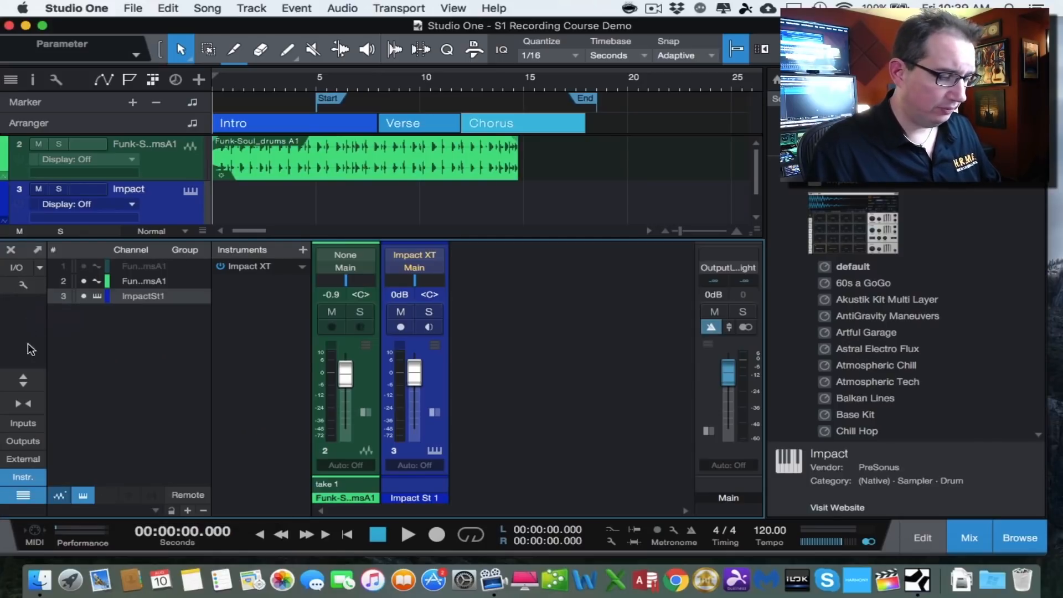
# - Hide the console's channel list and enlarge the console by shrinking the arrangement area above it
pyautogui.click(23, 496)
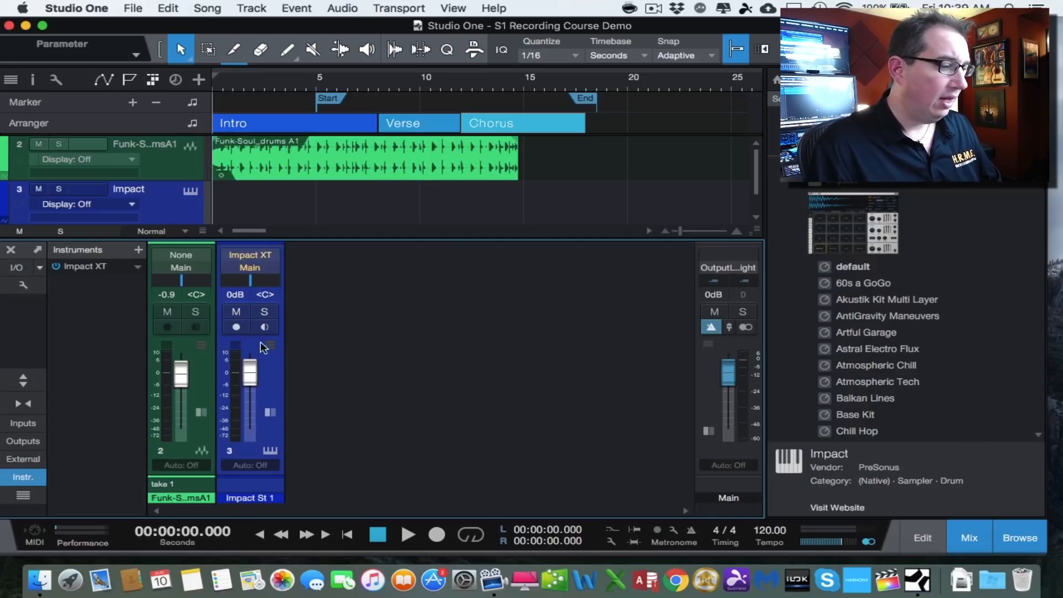
pyautogui.moveTo(324, 218); pyautogui.dragTo(325, 195)
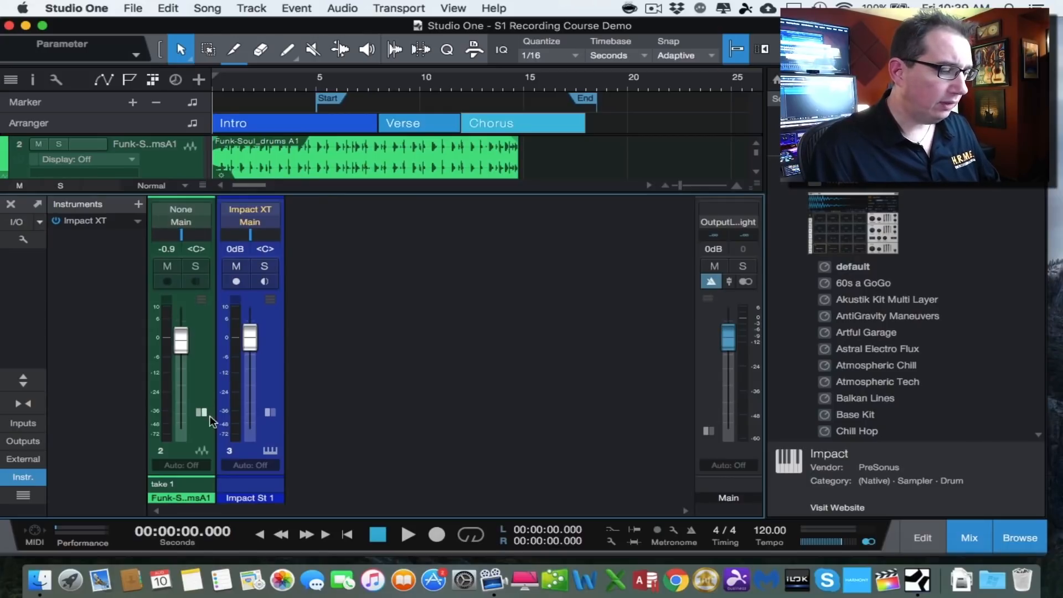
# - Select the drums channel and open its input source menu twice without changing the input
pyautogui.click(198, 428)
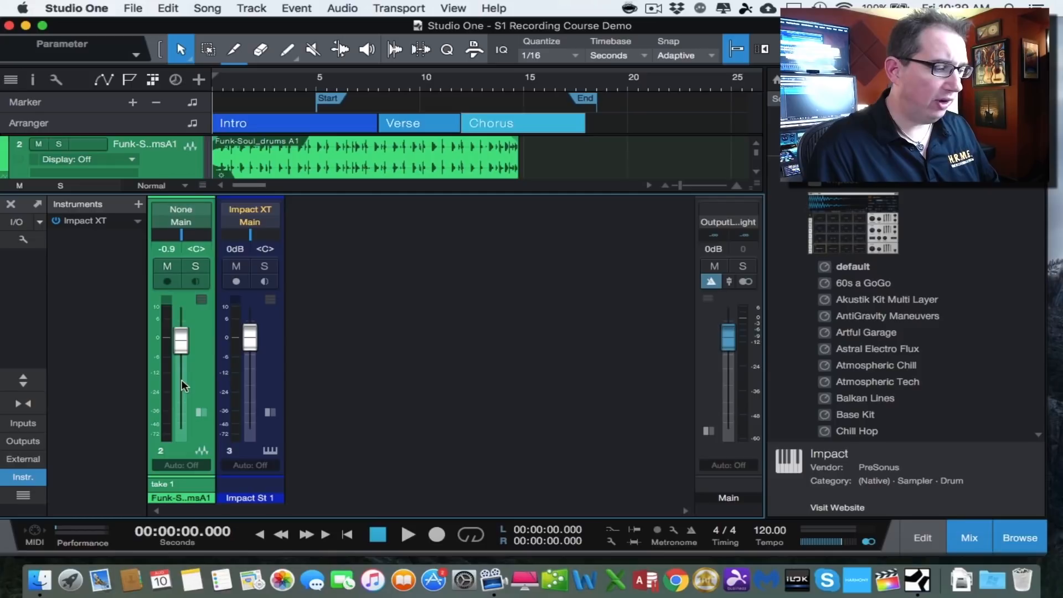
pyautogui.click(173, 209)
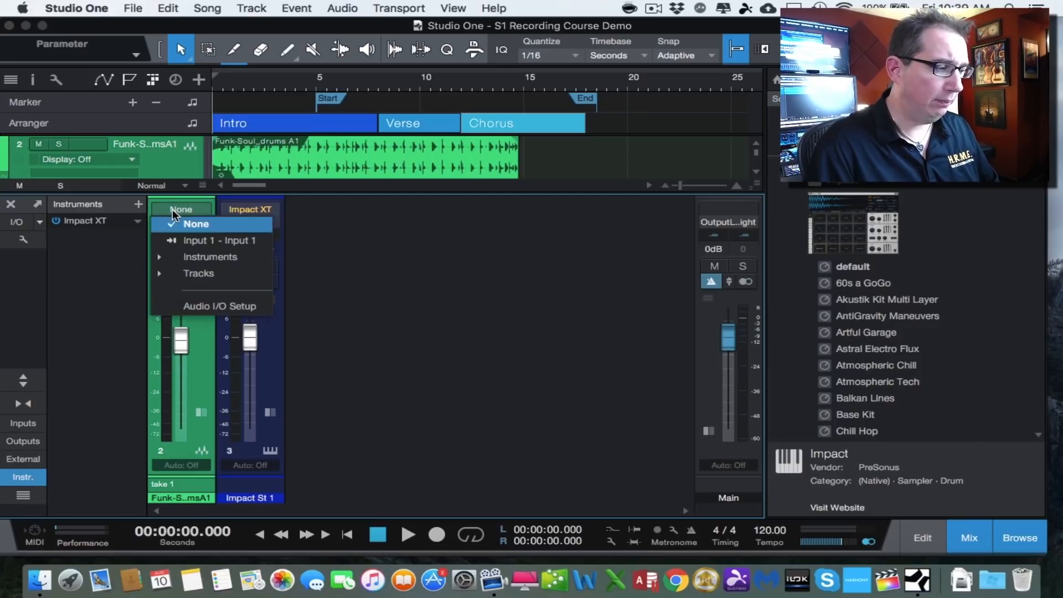
pyautogui.click(184, 213)
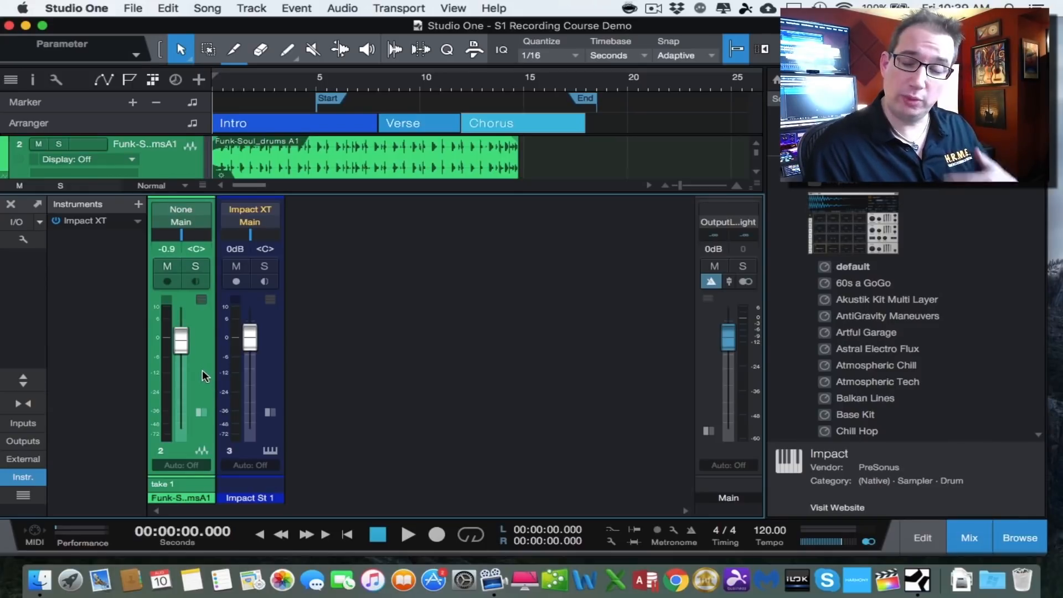
pyautogui.click(183, 213)
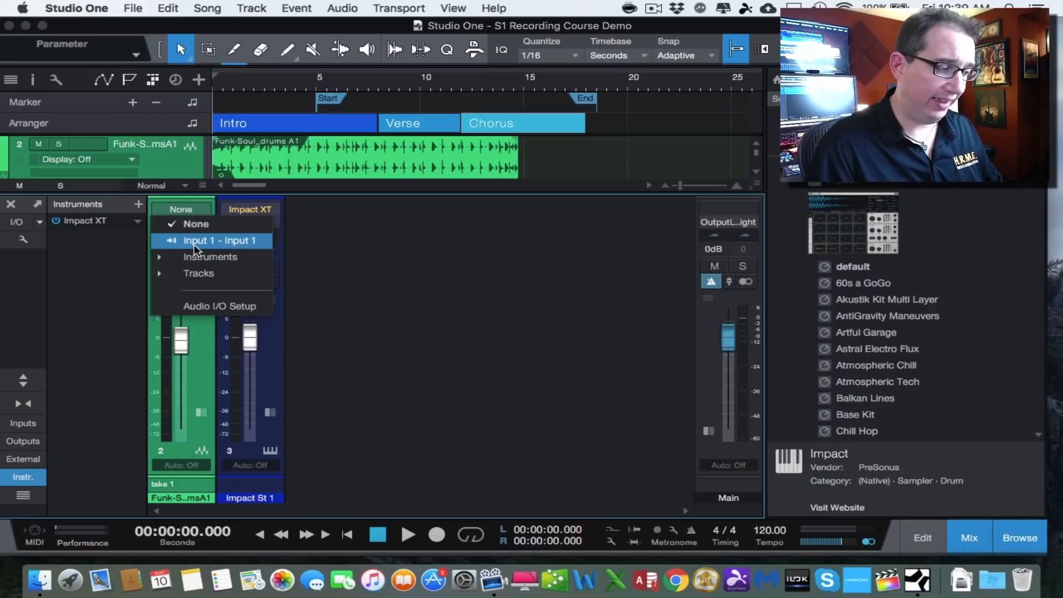
pyautogui.click(187, 206)
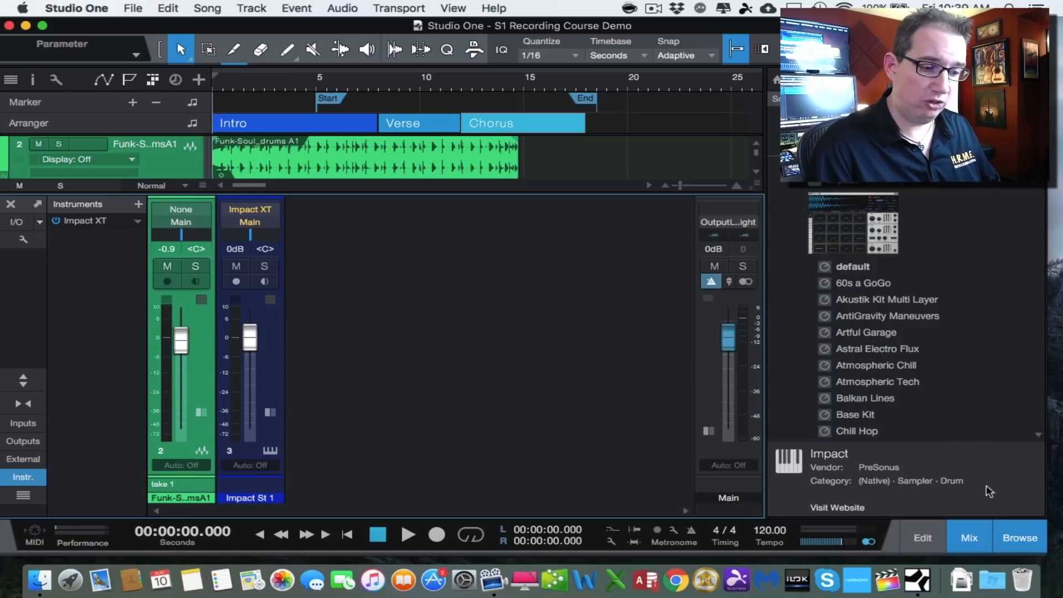
# - Close the Browser so the console spans the full window width
pyautogui.click(1017, 537)
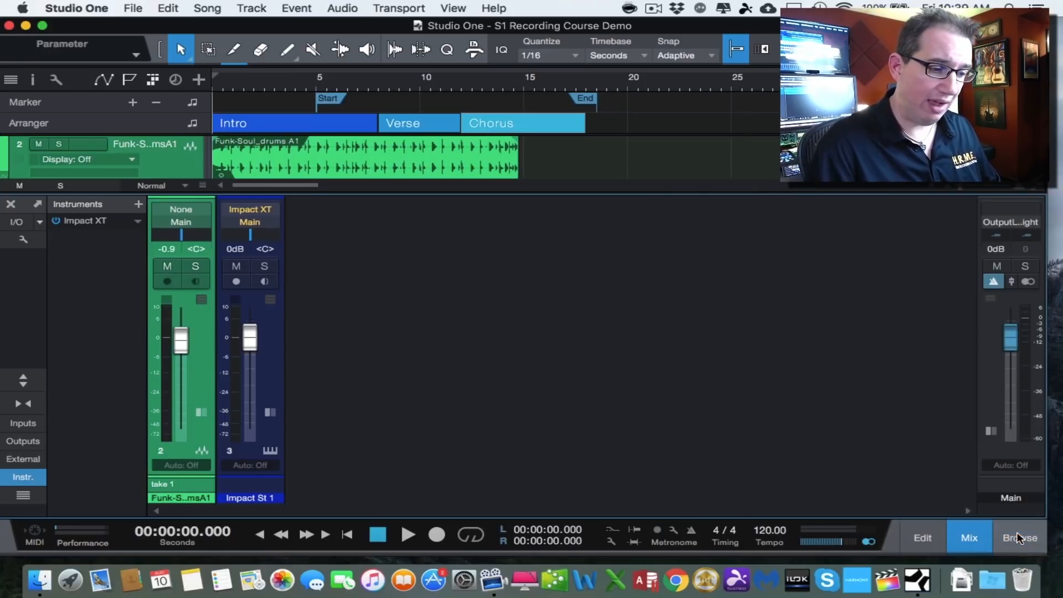
pyautogui.click(989, 451)
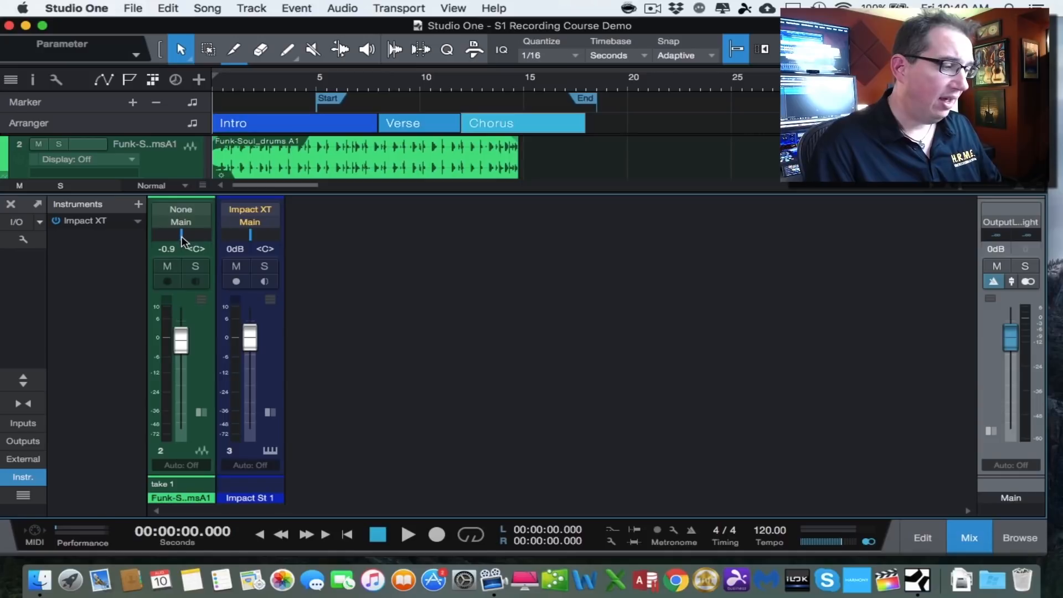
# - Pan the drums channel to R38, and lower its volume fader before resetting it to 0 dB
pyautogui.moveTo(181, 236)
pyautogui.mouseDown()
pyautogui.moveTo(207, 240)
pyautogui.moveTo(151, 236)
pyautogui.moveTo(194, 242)
pyautogui.mouseUp()
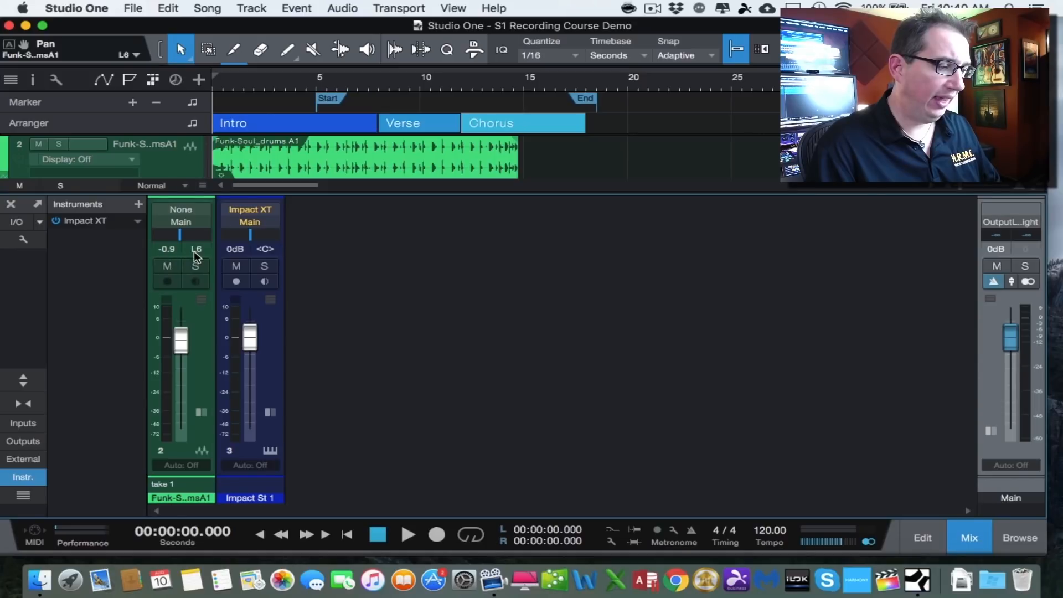
pyautogui.moveTo(182, 241); pyautogui.dragTo(198, 248)
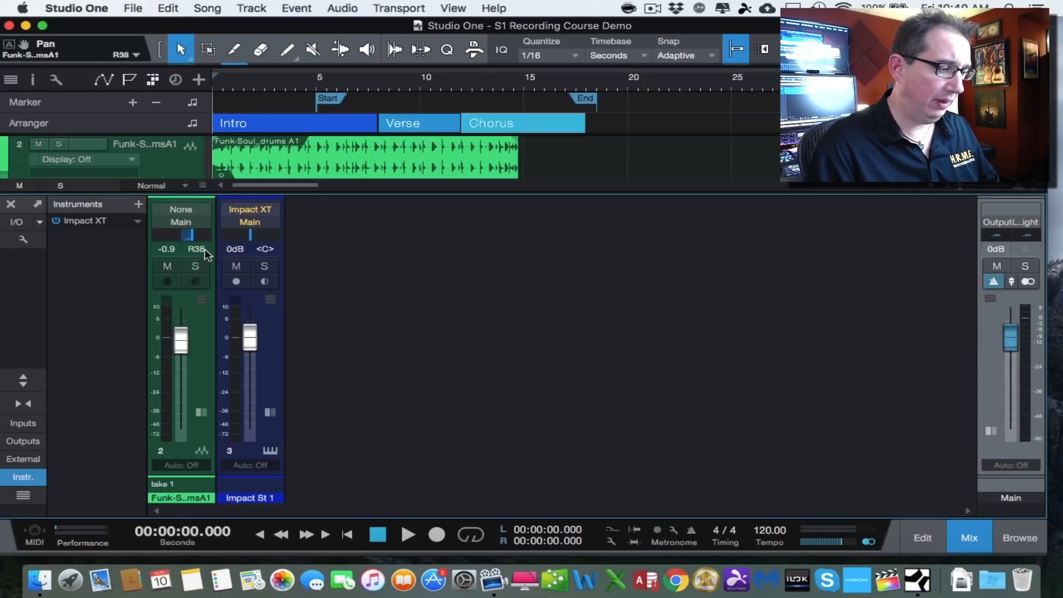
pyautogui.moveTo(180, 339); pyautogui.dragTo(180, 403)
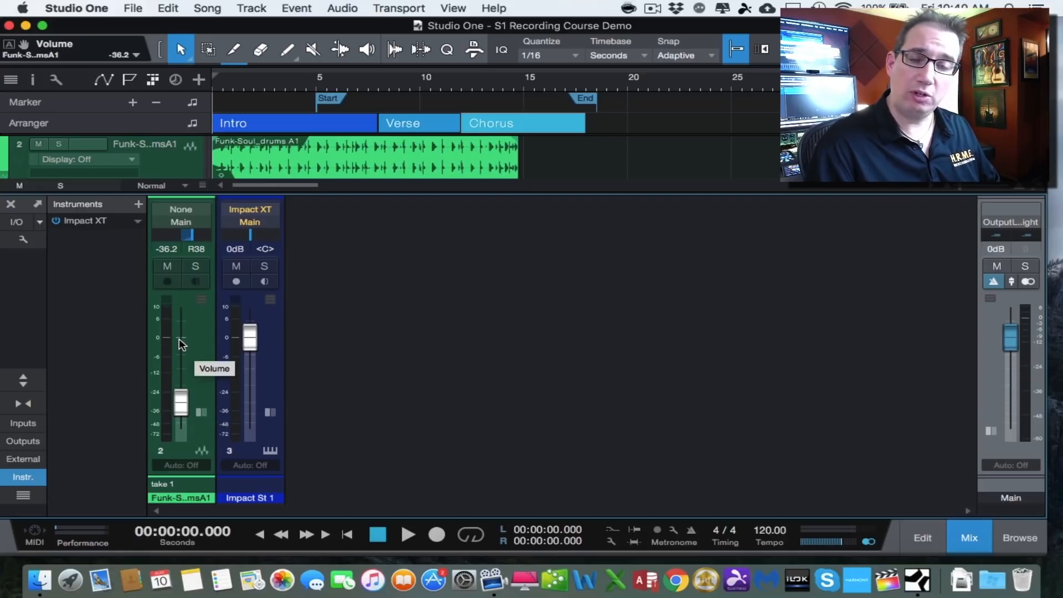
pyautogui.keyDown('alt'); pyautogui.click(182, 397); pyautogui.keyUp('alt')
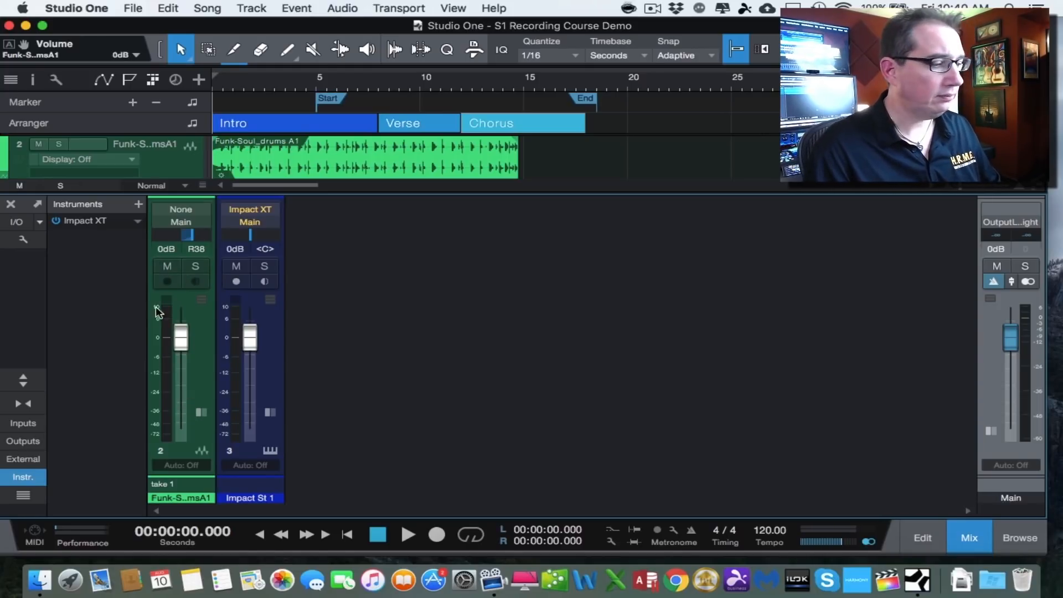
# - Toggle mute and solo on and off on the drums channel
pyautogui.click(167, 267)
pyautogui.click(166, 266)
pyautogui.click(194, 267)
pyautogui.click(195, 266)
pyautogui.click(197, 282)
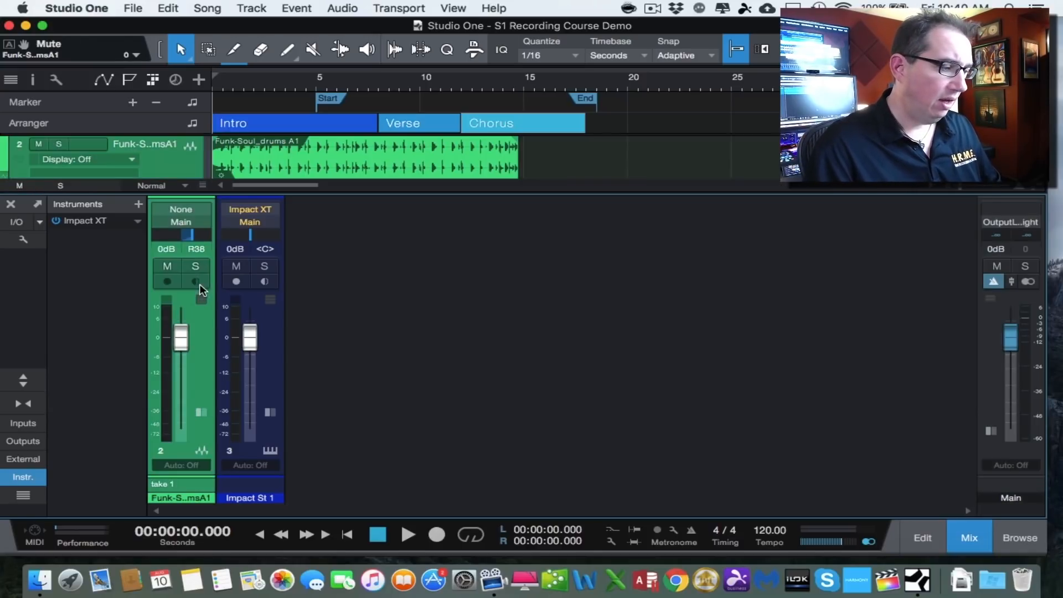
# - Set the drums channel's input to Input 1 and toggle its monitor button
pyautogui.click(183, 216)
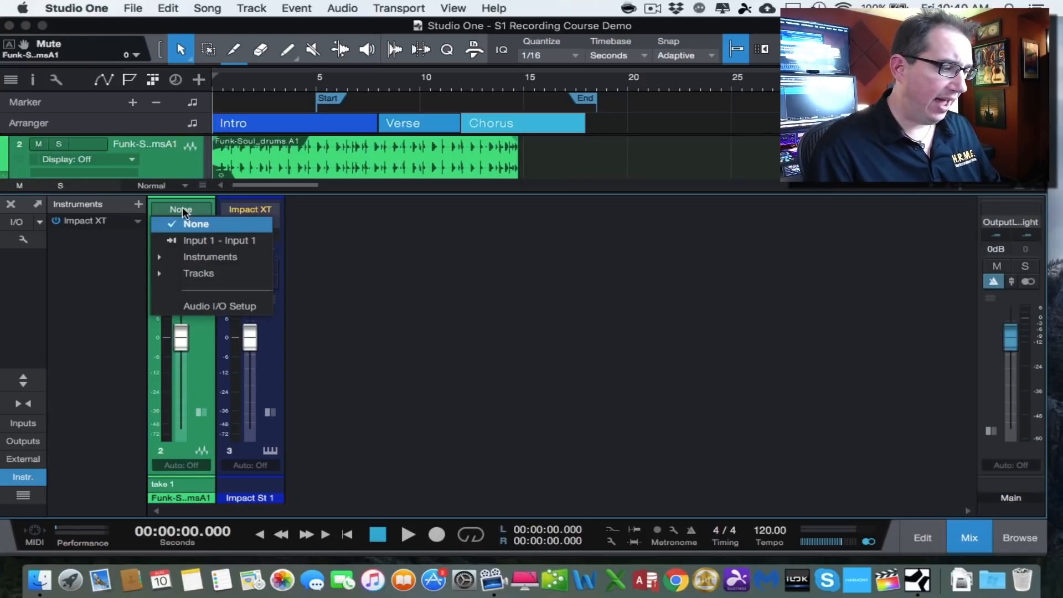
pyautogui.click(184, 239)
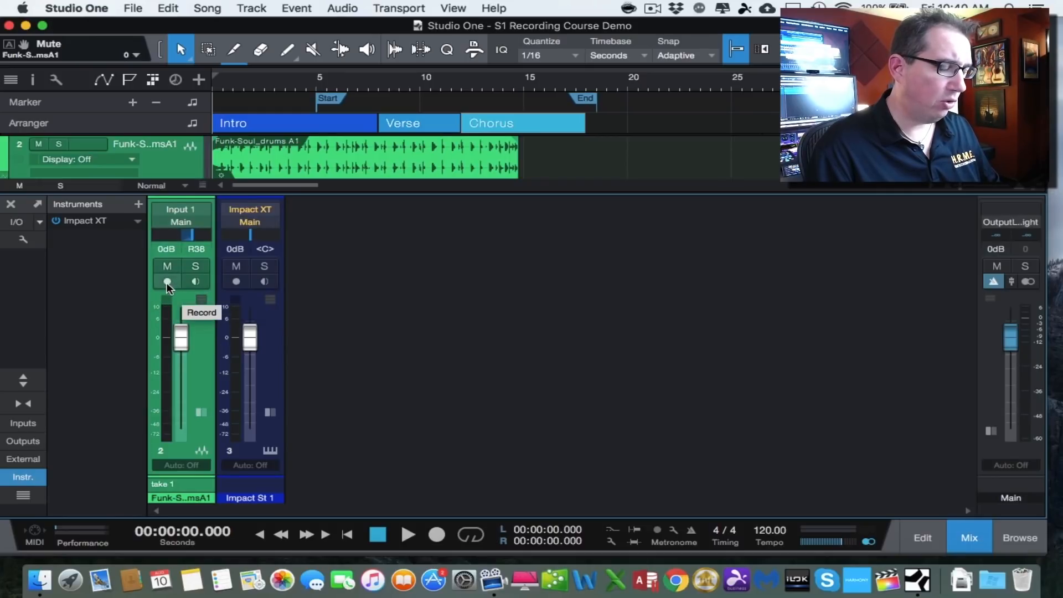
pyautogui.click(195, 280)
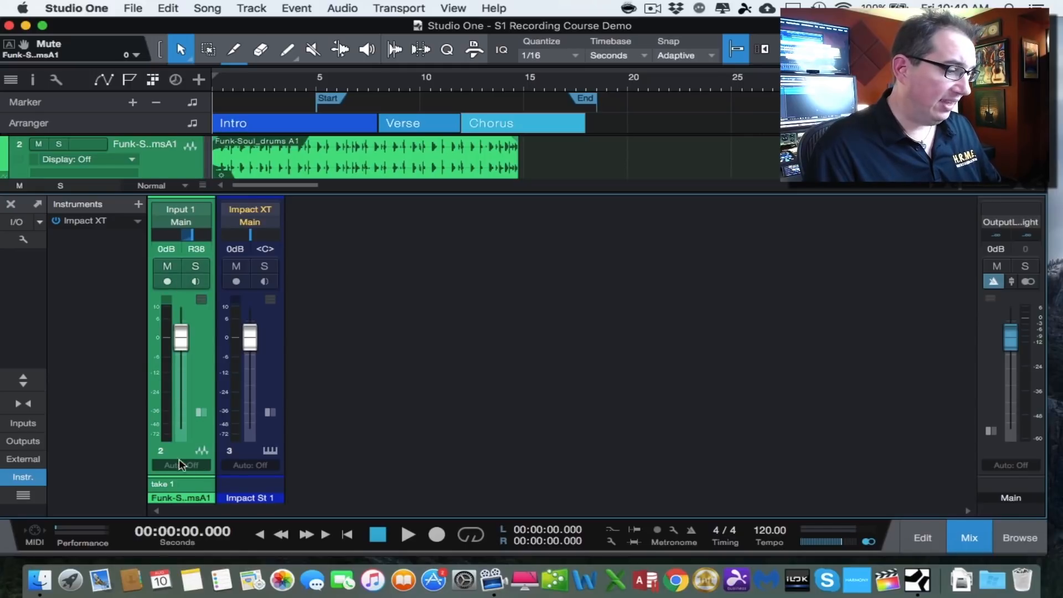
# - Rename the drums channel to Drums track
pyautogui.doubleClick(165, 497)
pyautogui.press('BackSpace')
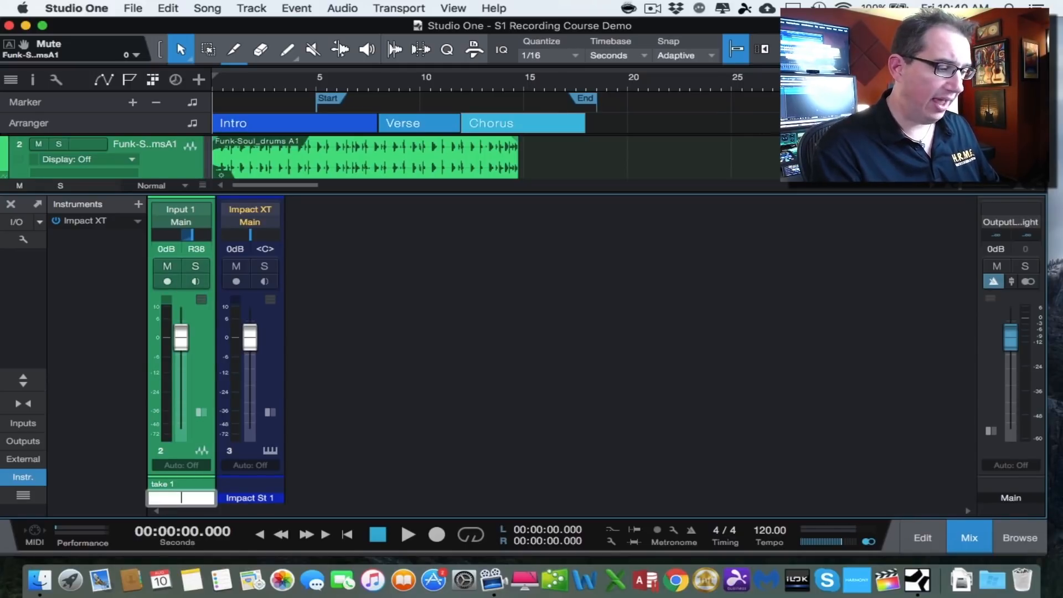
pyautogui.write('Drums track')
pyautogui.press('Return')
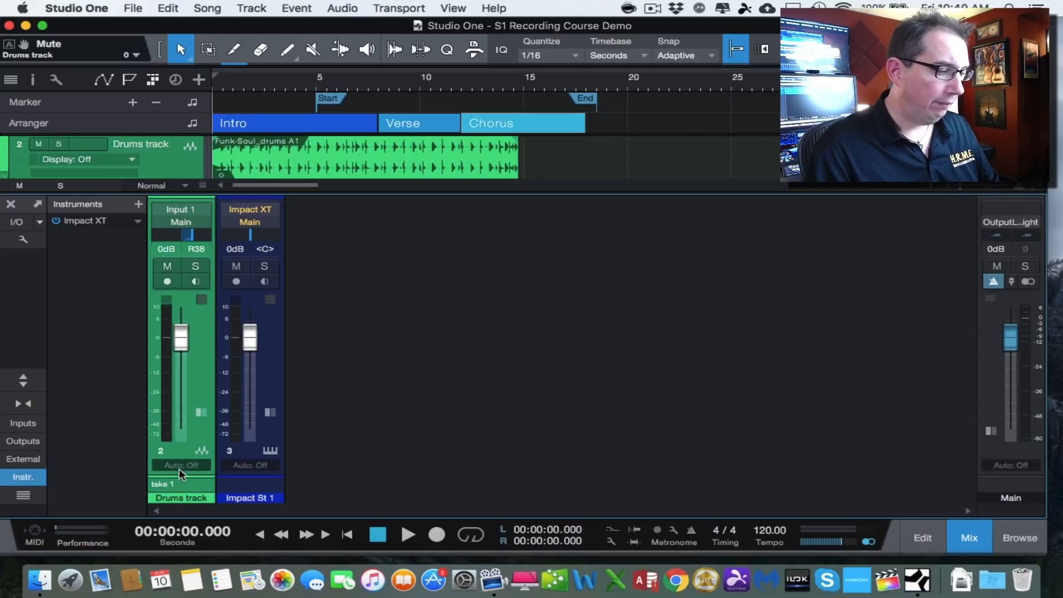
# - Enlarge the channel notes area and change the drums channel's color to red
pyautogui.moveTo(175, 475); pyautogui.dragTo(174, 454)
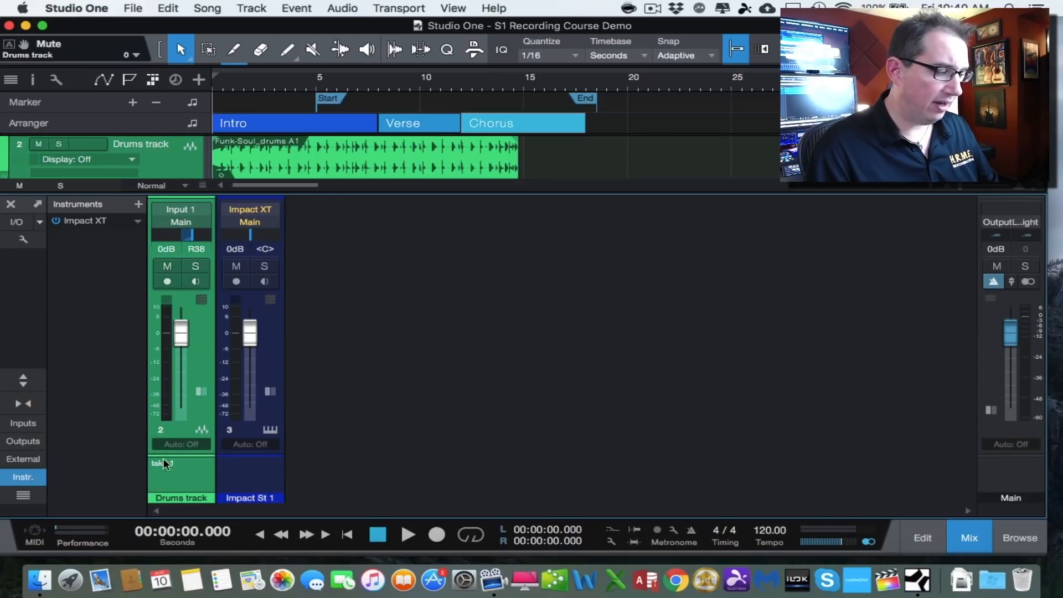
pyautogui.click(188, 504)
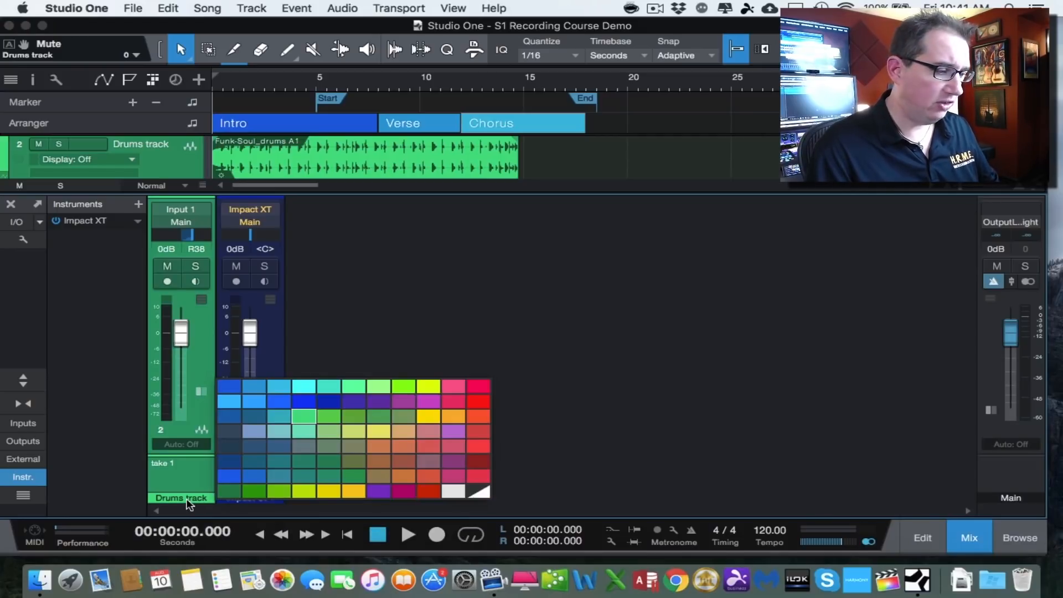
pyautogui.click(450, 401)
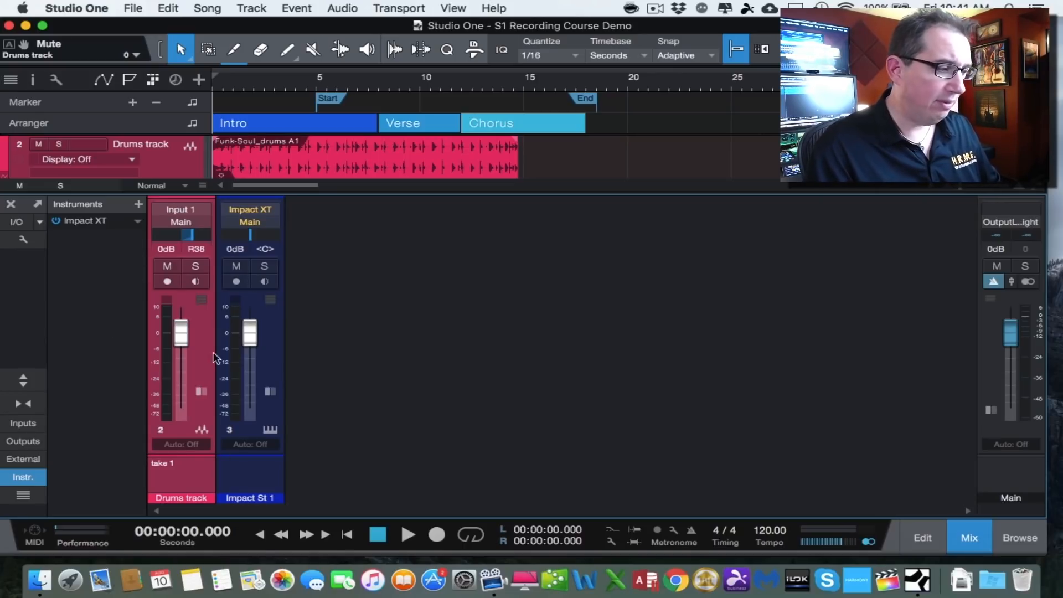
pyautogui.click(983, 376)
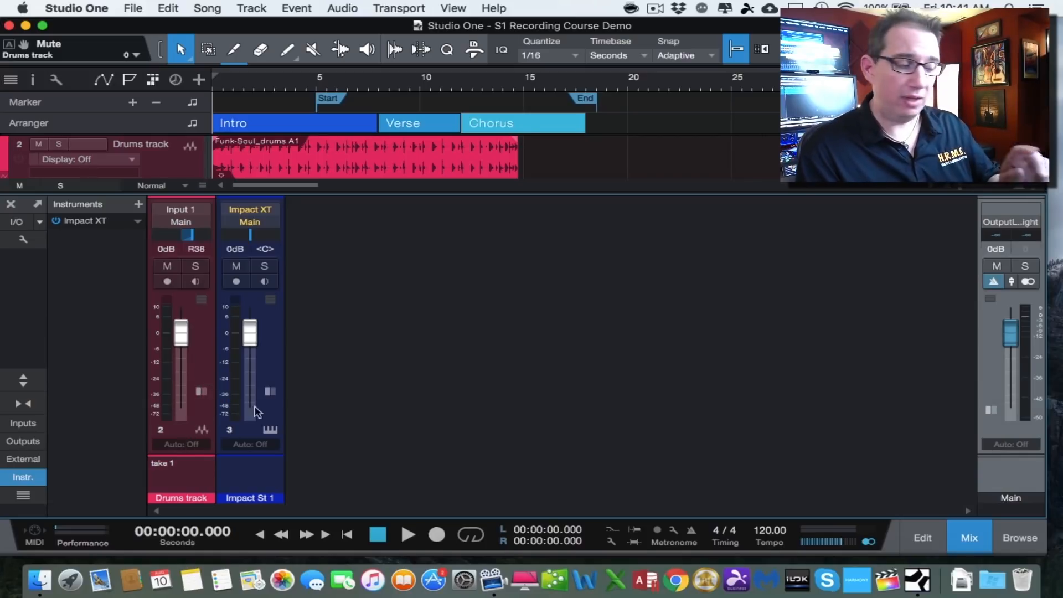
# - Expand and collapse the drums channel strip, and toggle the console's extended inserts and sends view
pyautogui.click(201, 391)
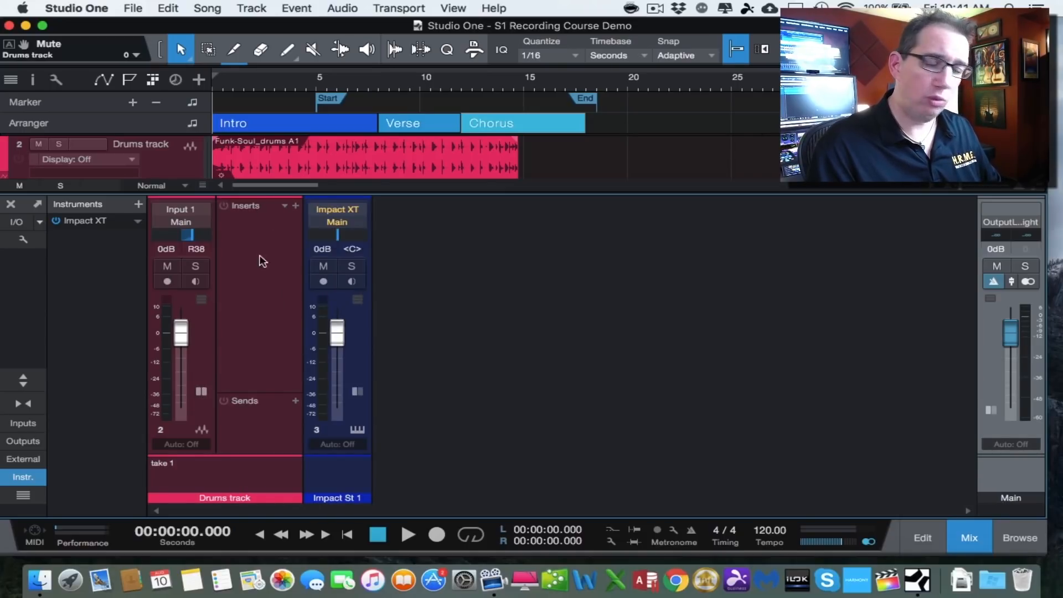
pyautogui.click(201, 393)
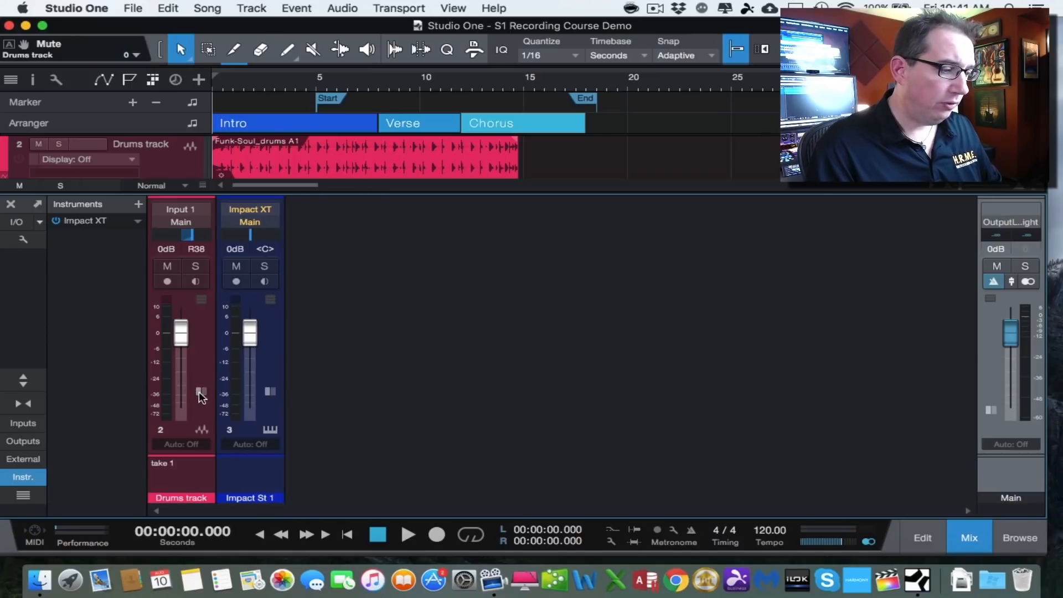
pyautogui.click(31, 381)
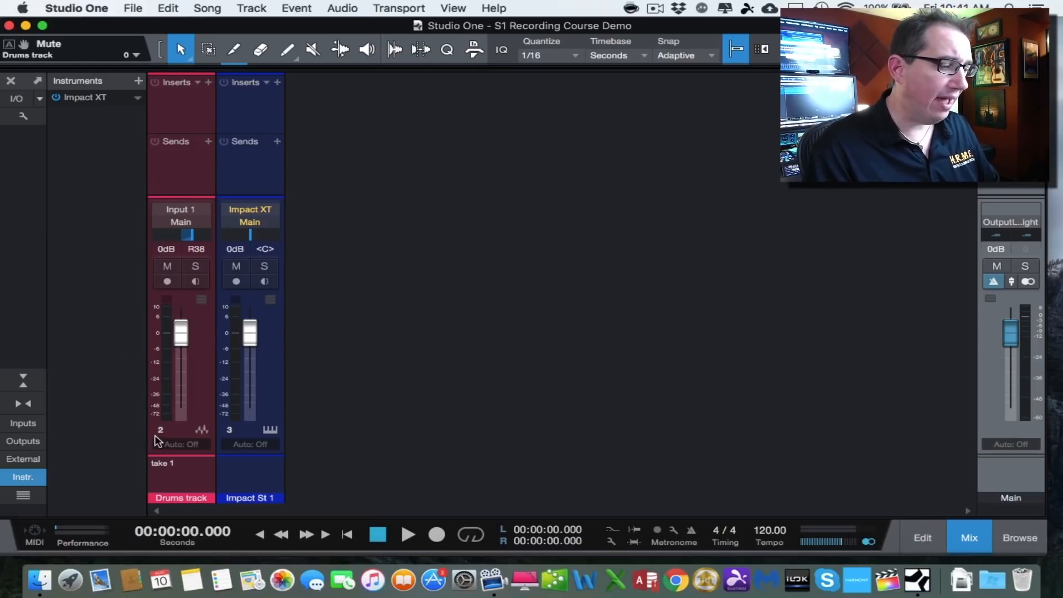
pyautogui.click(23, 382)
pyautogui.click(22, 384)
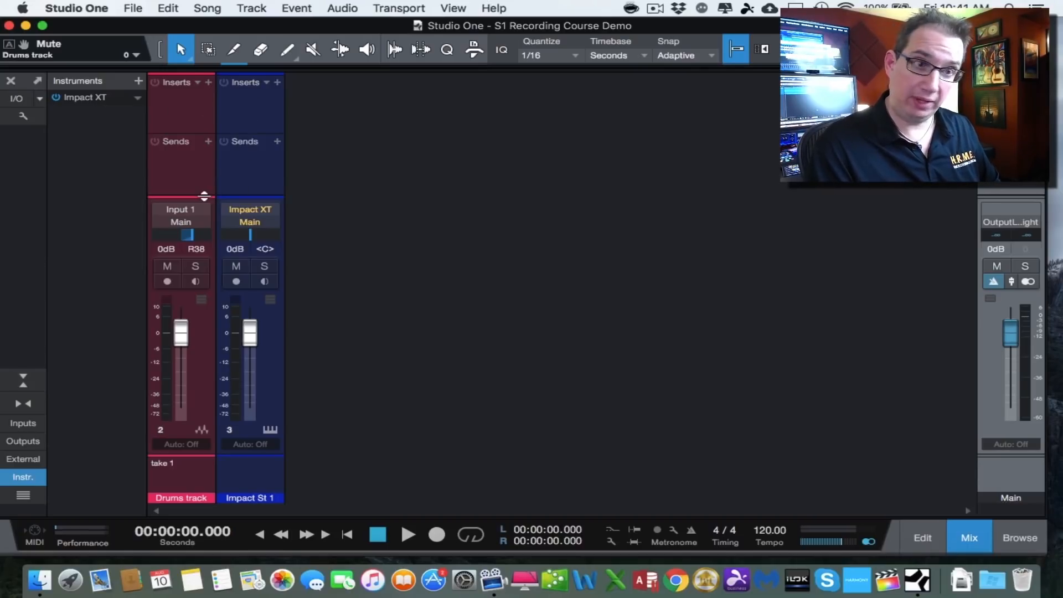
pyautogui.click(24, 380)
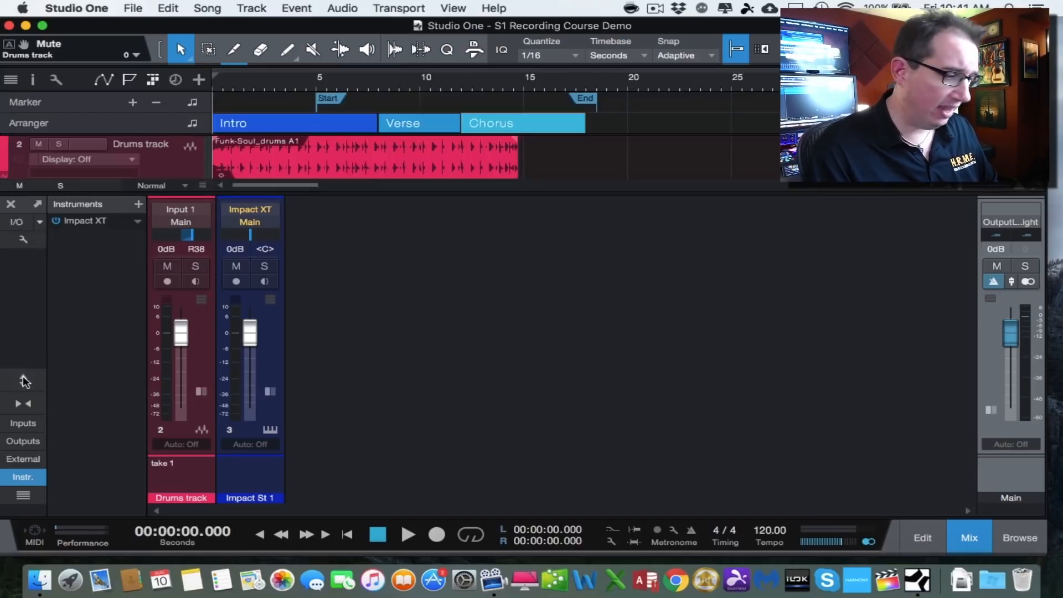
# - Expand and collapse both the drums and Impact channel strips to show their inserts and sends
pyautogui.click(196, 394)
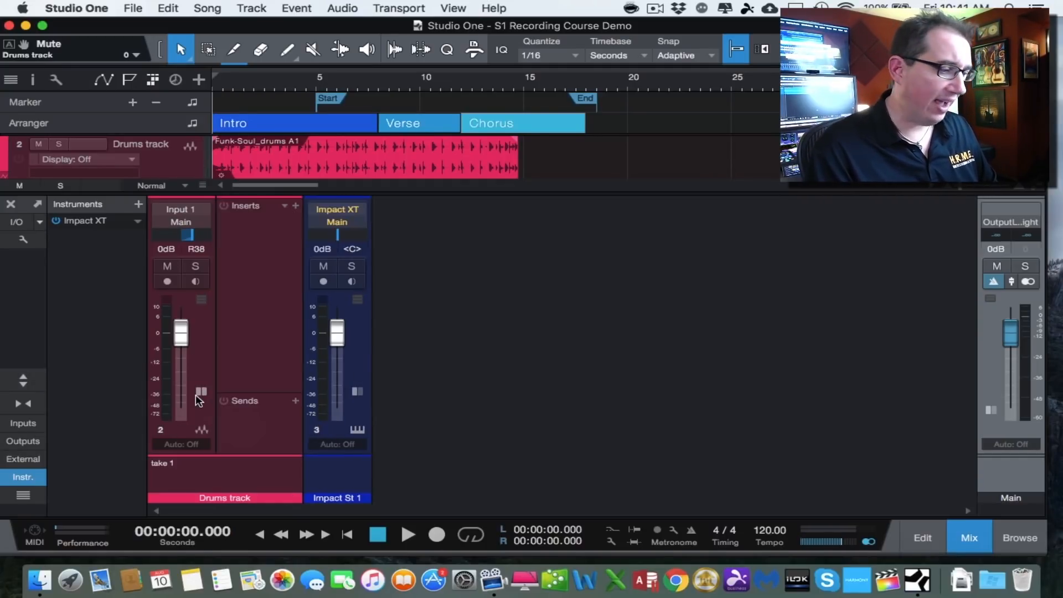
pyautogui.click(357, 392)
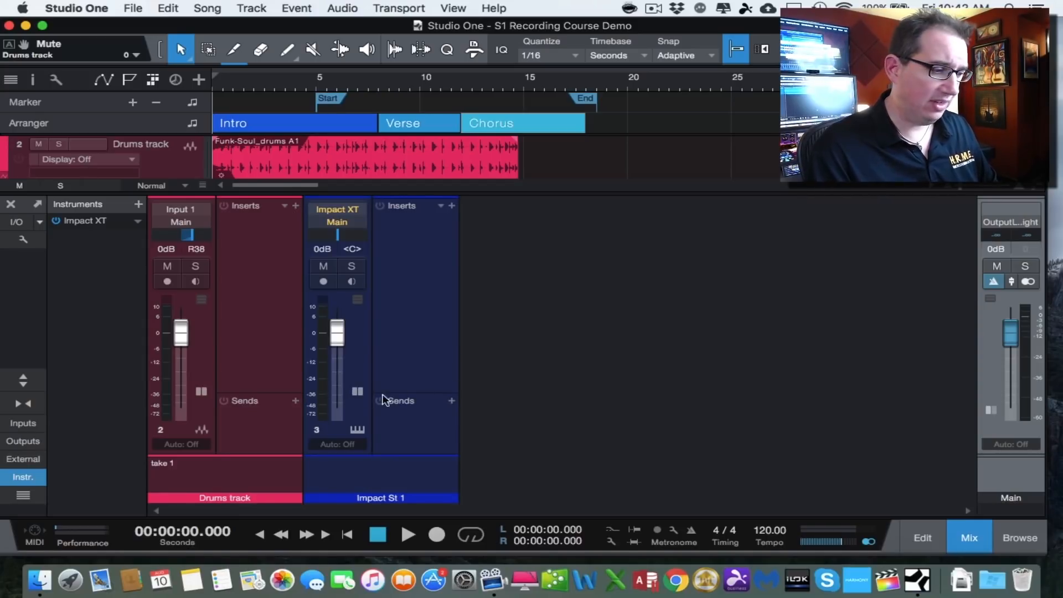
pyautogui.click(357, 392)
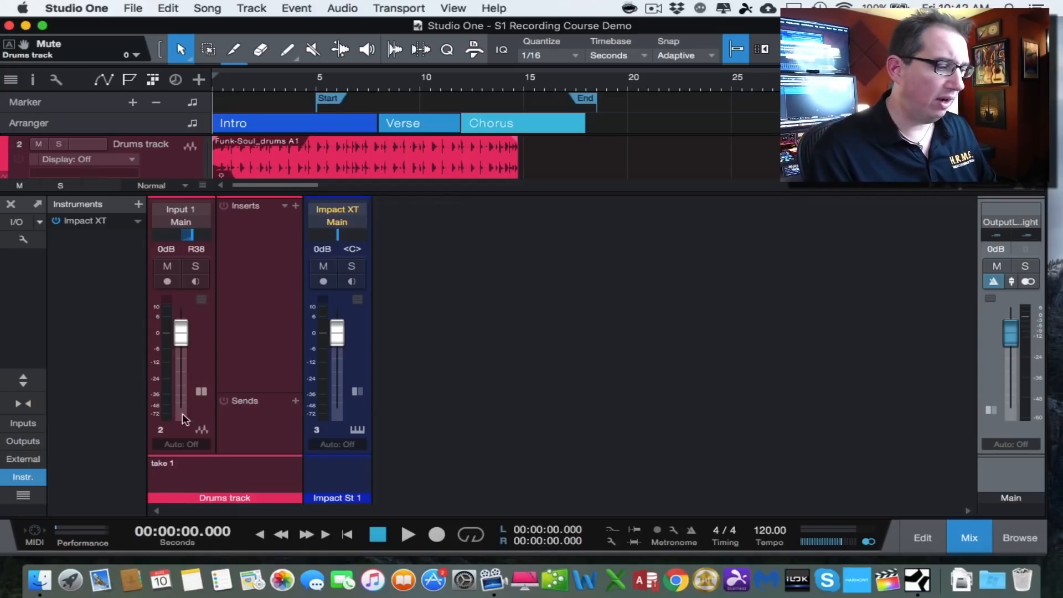
pyautogui.click(201, 391)
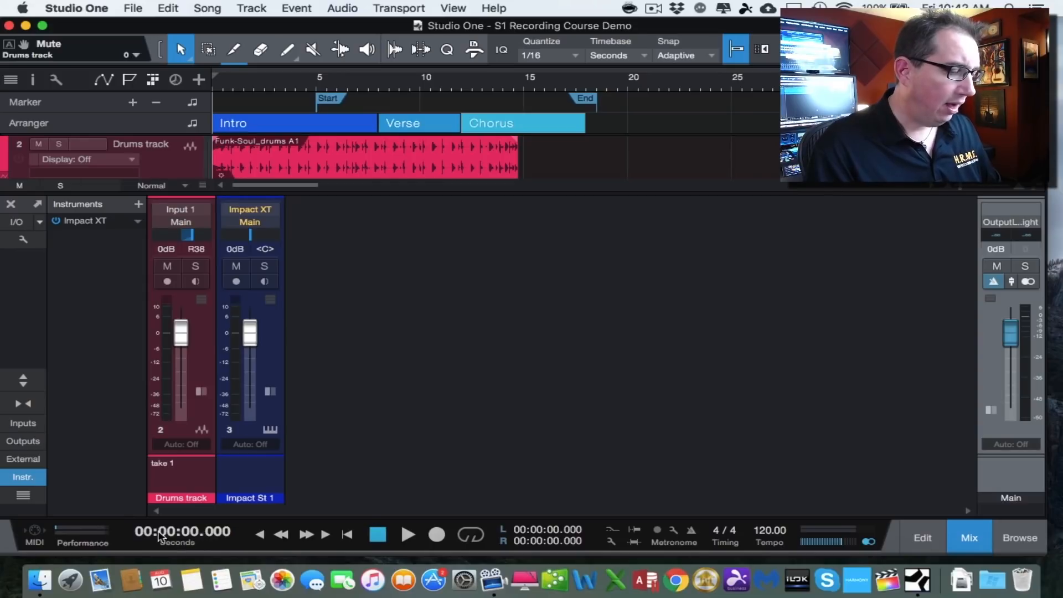
# - Open the Performance Monitor
pyautogui.click(67, 534)
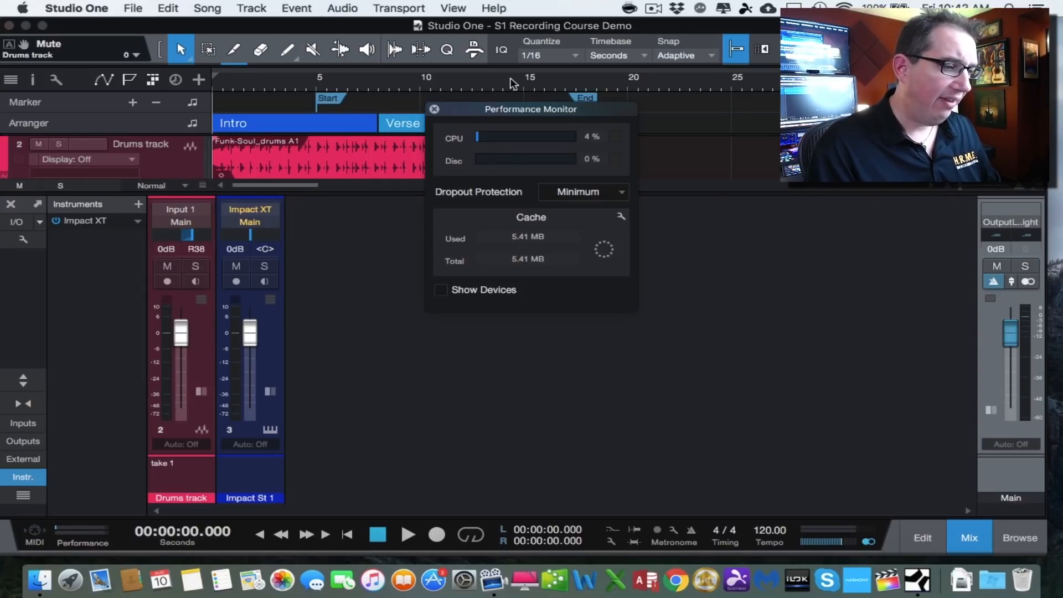
# - Move the Performance Monitor window and close it
pyautogui.moveTo(470, 115); pyautogui.dragTo(430, 209)
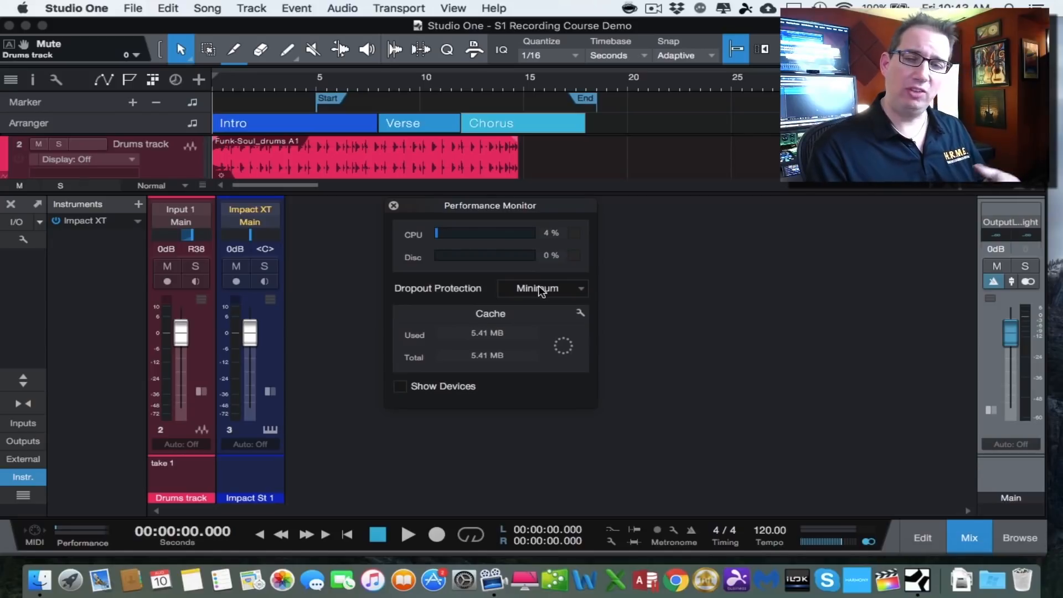
pyautogui.click(393, 206)
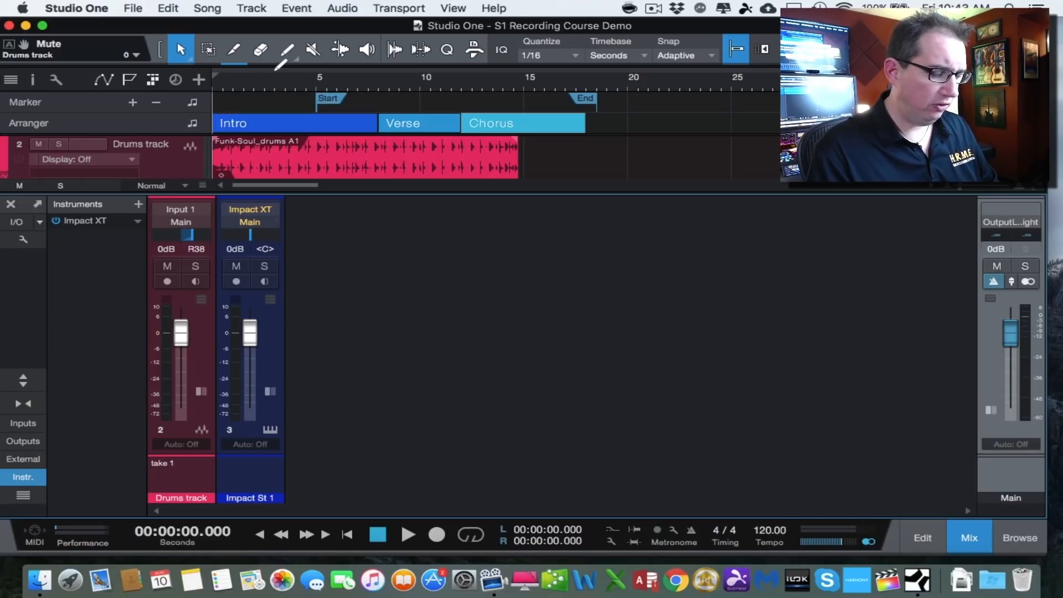
# - Set a loop range from 3 to 15 seconds and activate looping
pyautogui.moveTo(275, 69); pyautogui.dragTo(523, 59)
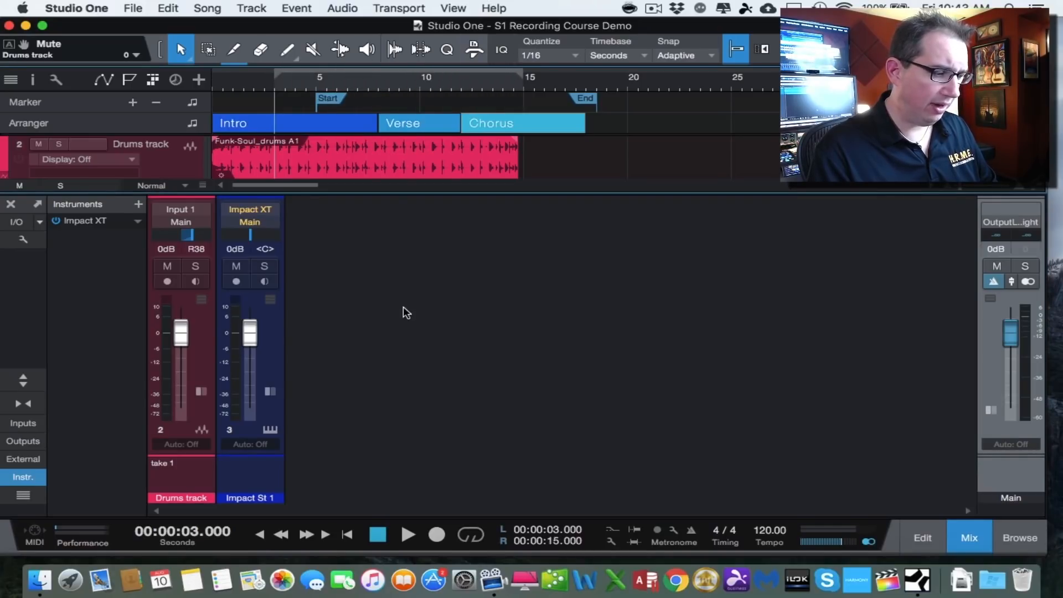
pyautogui.click(469, 534)
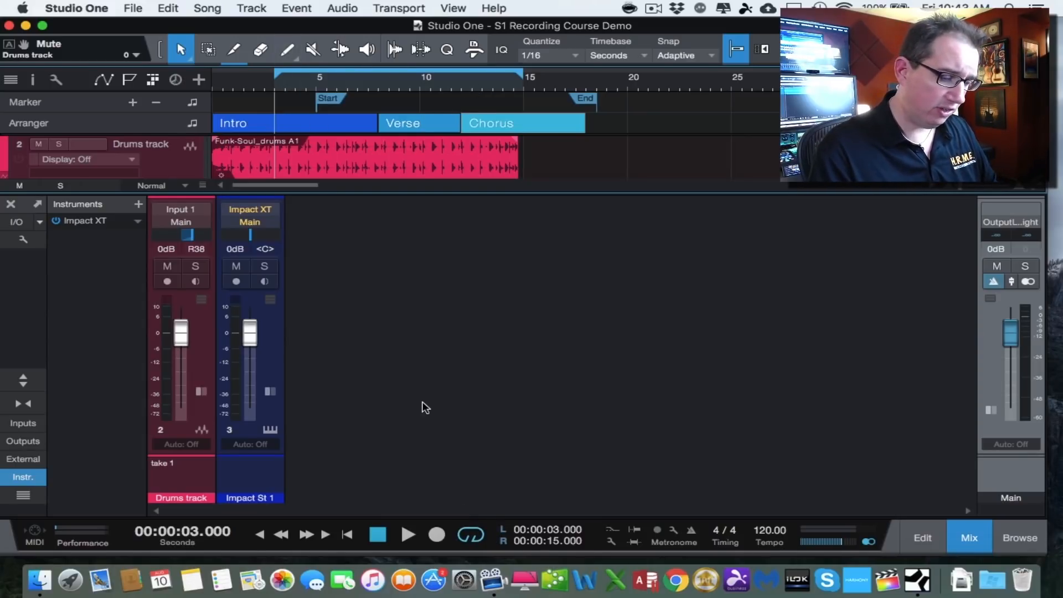
pyautogui.click(471, 534)
pyautogui.click(472, 536)
pyautogui.click(472, 535)
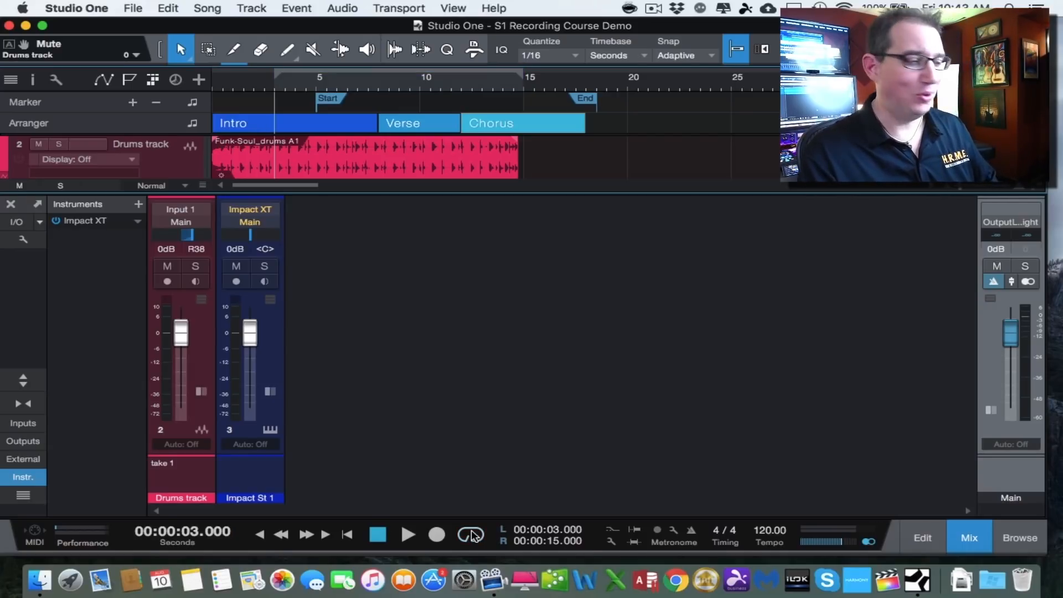
pyautogui.click(472, 534)
pyautogui.click(472, 534)
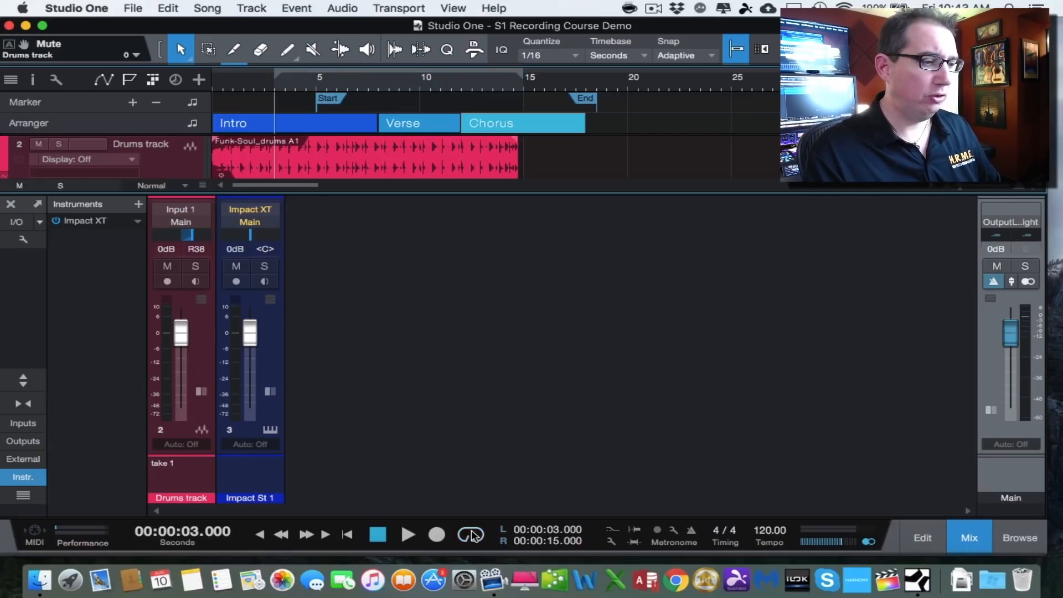
pyautogui.click(472, 535)
pyautogui.click(472, 534)
pyautogui.click(471, 535)
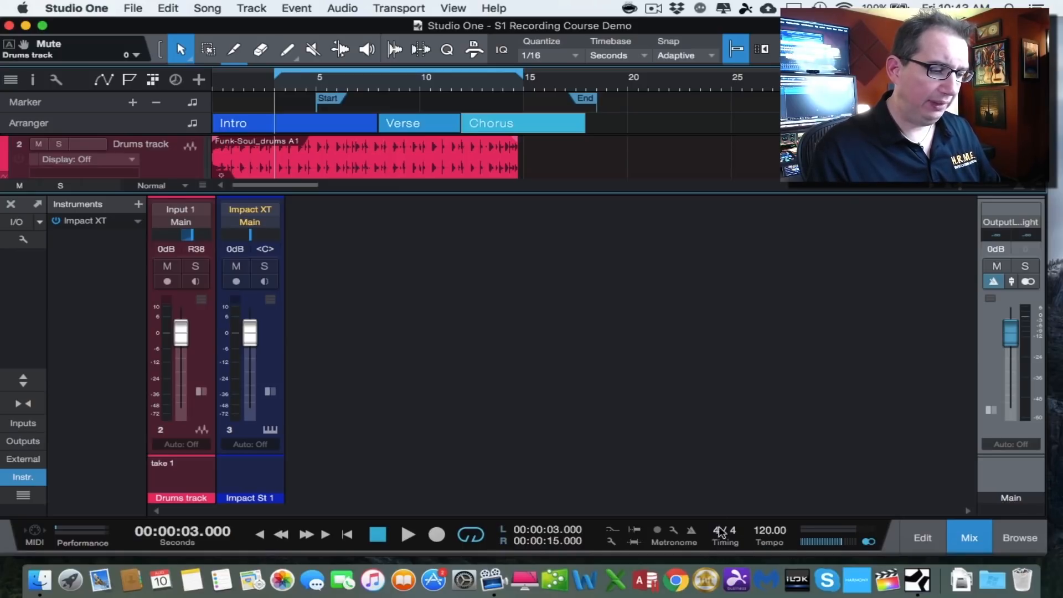
# - Open the tempo value for editing without changing it, and toggle the metronome
pyautogui.click(771, 530)
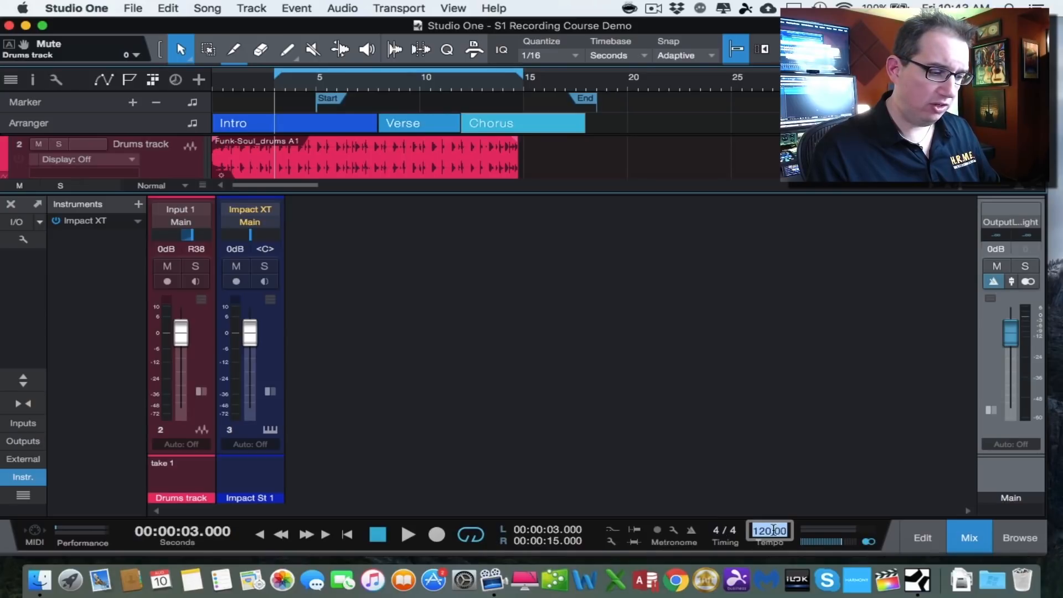
pyautogui.click(725, 536)
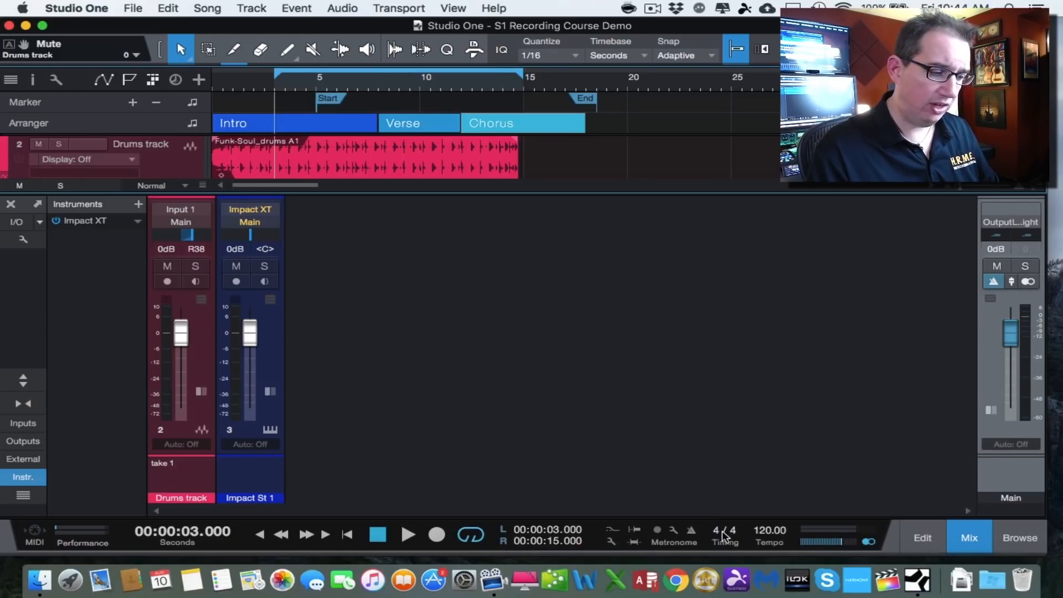
pyautogui.click(692, 531)
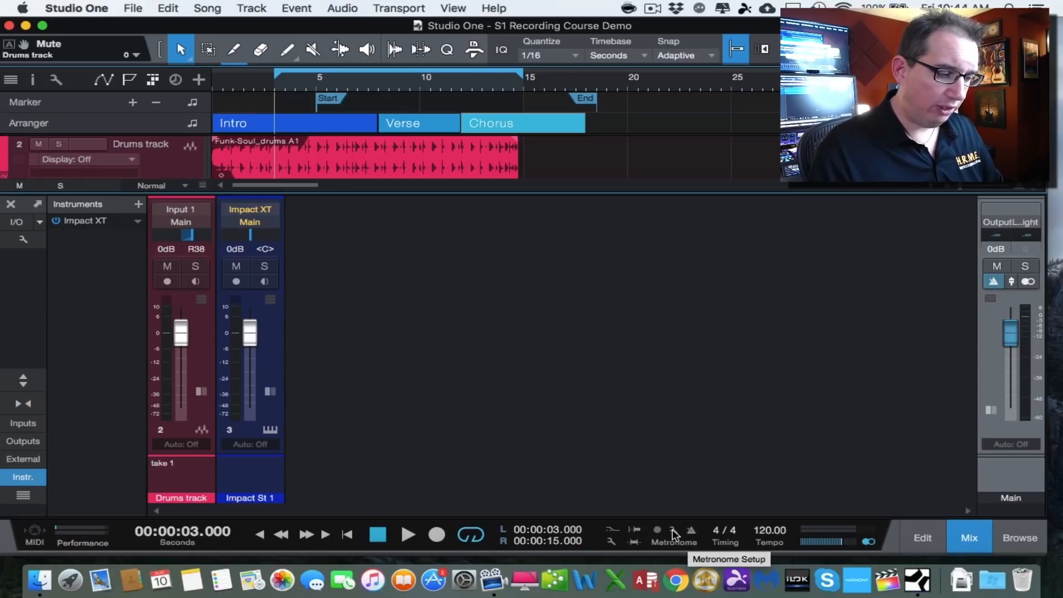
# - Open Metronome Setup, toggle Metronome Active while starting and stopping playback, then close the dialog
pyautogui.click(672, 529)
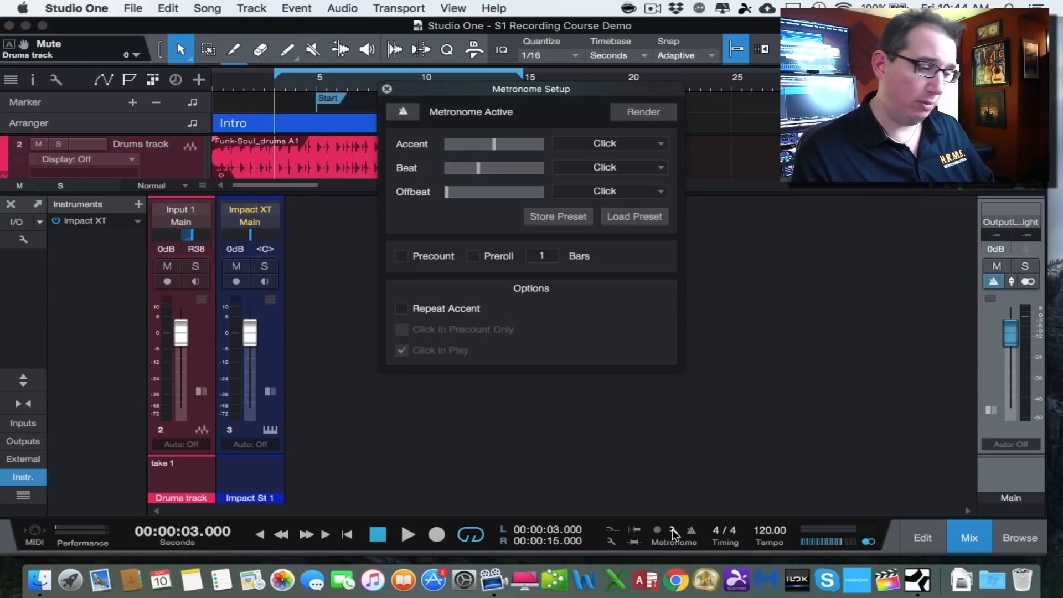
pyautogui.moveTo(545, 92); pyautogui.dragTo(492, 175)
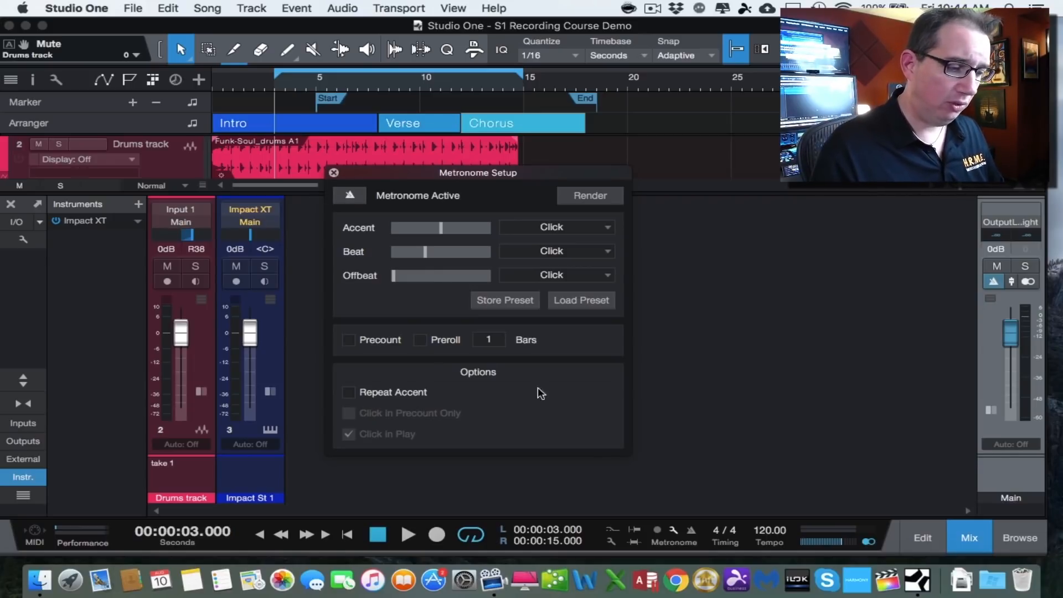
pyautogui.click(347, 196)
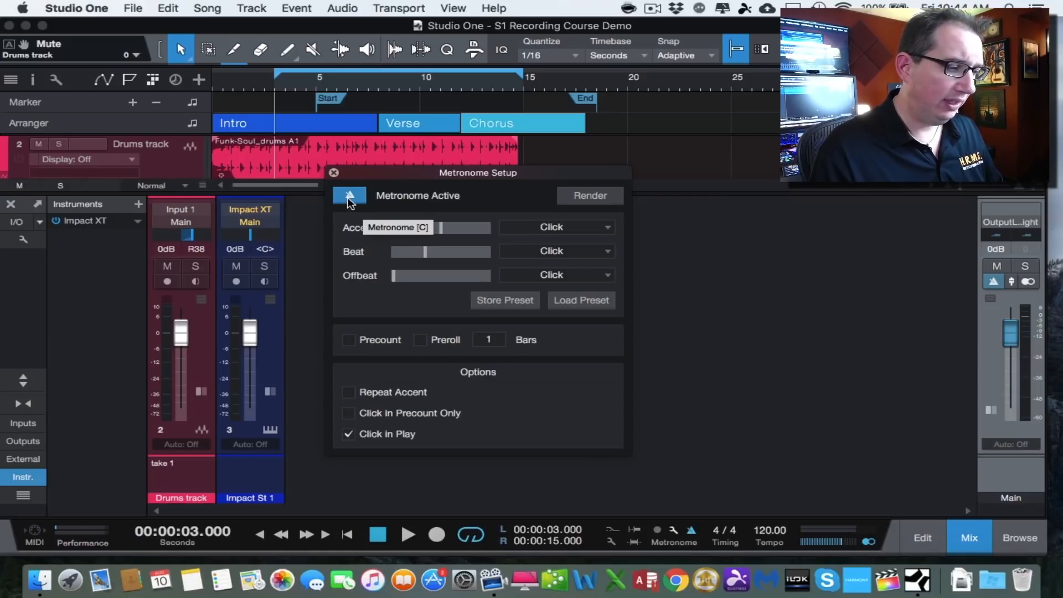
pyautogui.press('space')
pyautogui.click(349, 196)
pyautogui.press('space')
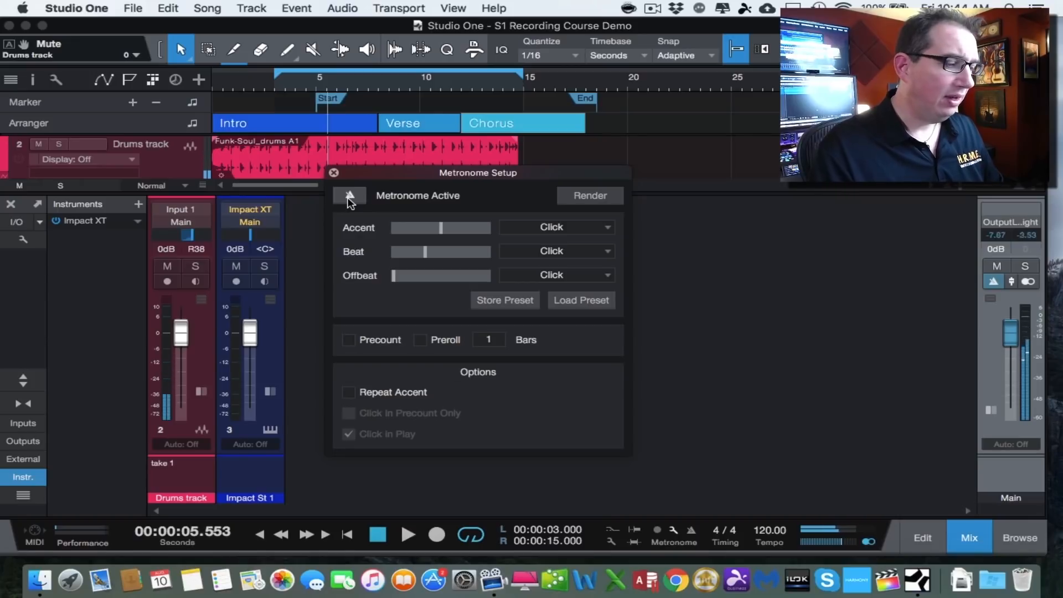
pyautogui.click(341, 195)
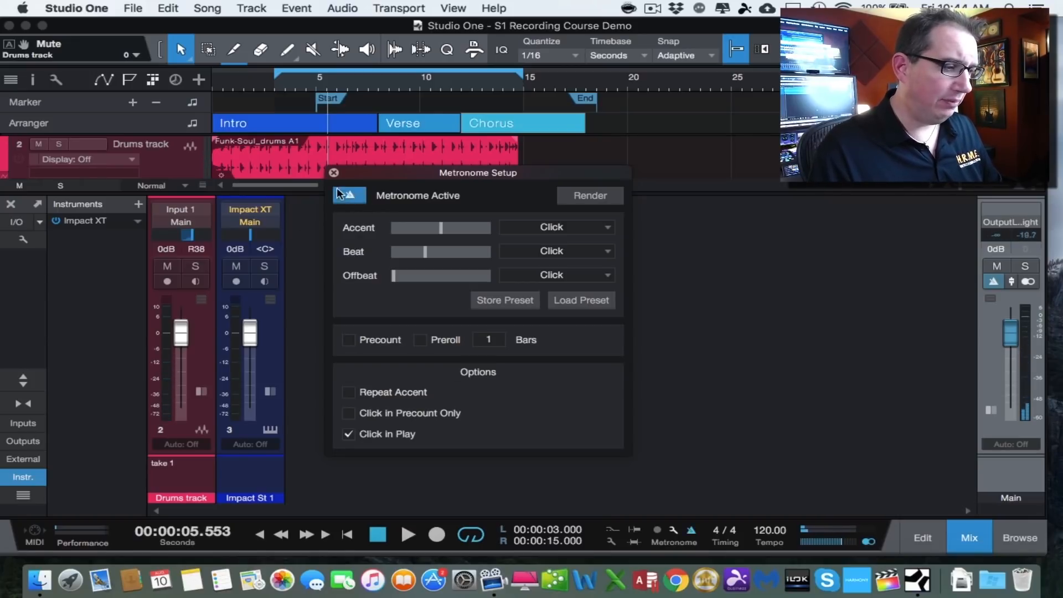
pyautogui.click(341, 195)
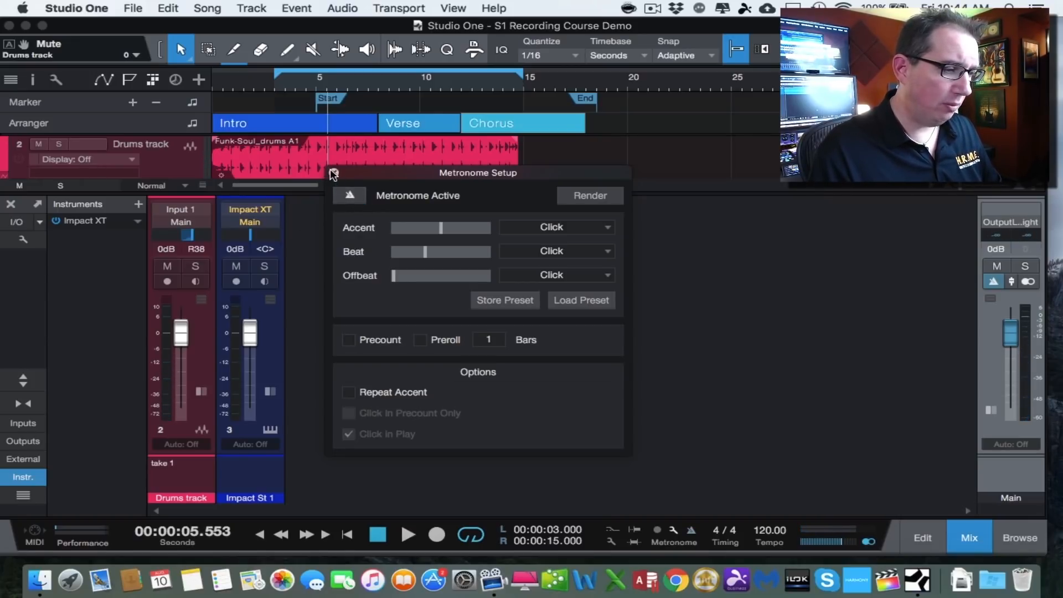
pyautogui.click(334, 172)
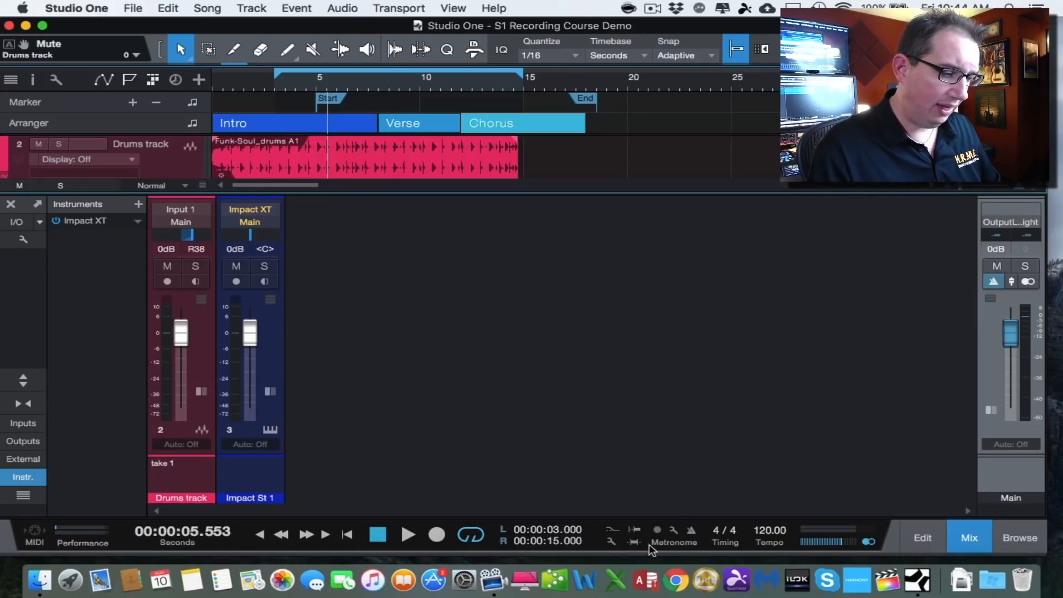
# - Open and close the recording options panel
pyautogui.click(608, 540)
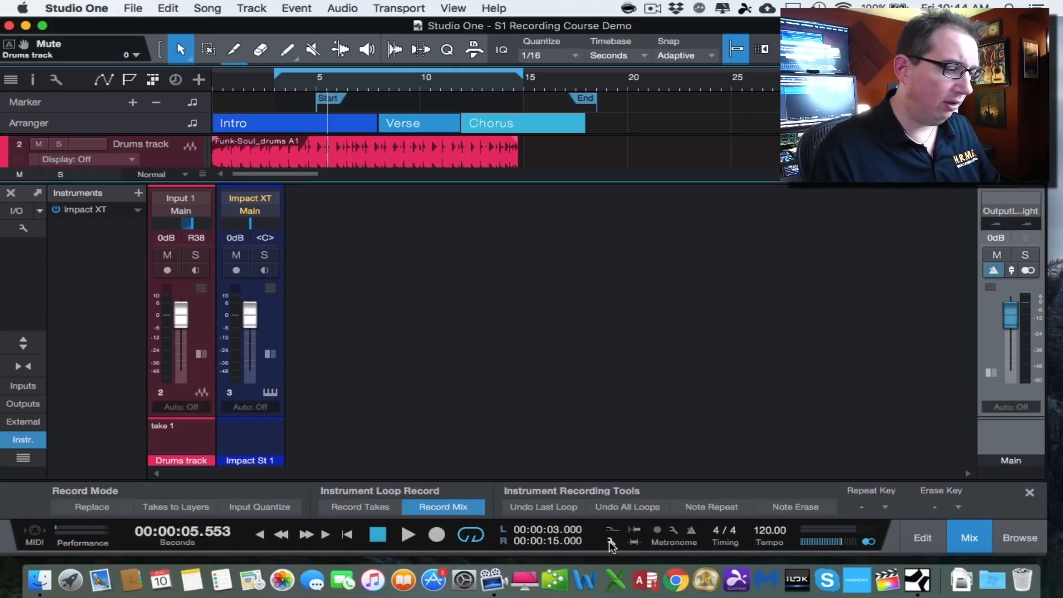
pyautogui.click(609, 540)
pyautogui.click(609, 540)
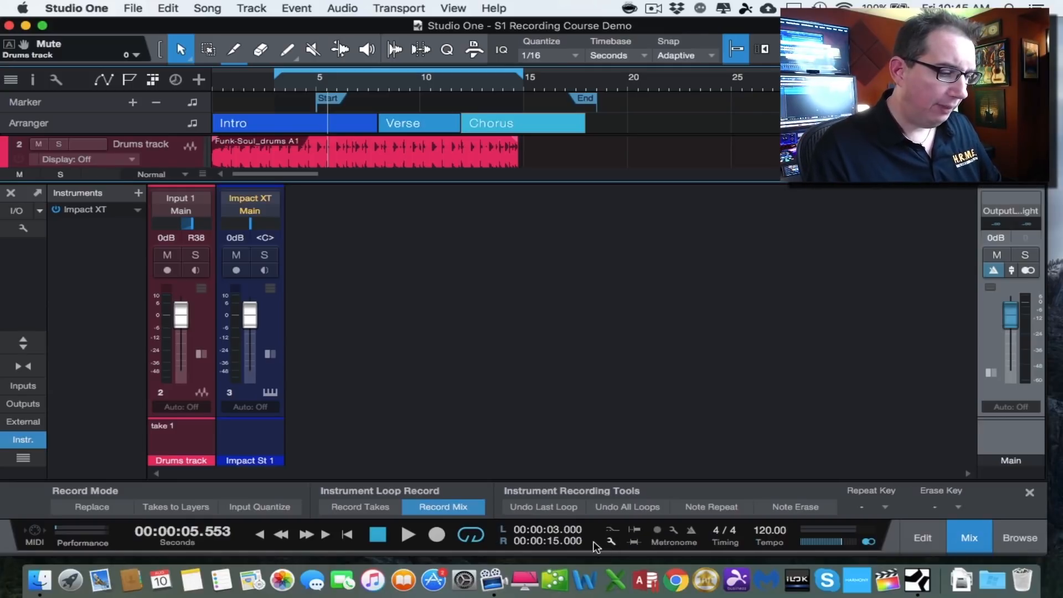
pyautogui.click(612, 541)
pyautogui.click(613, 541)
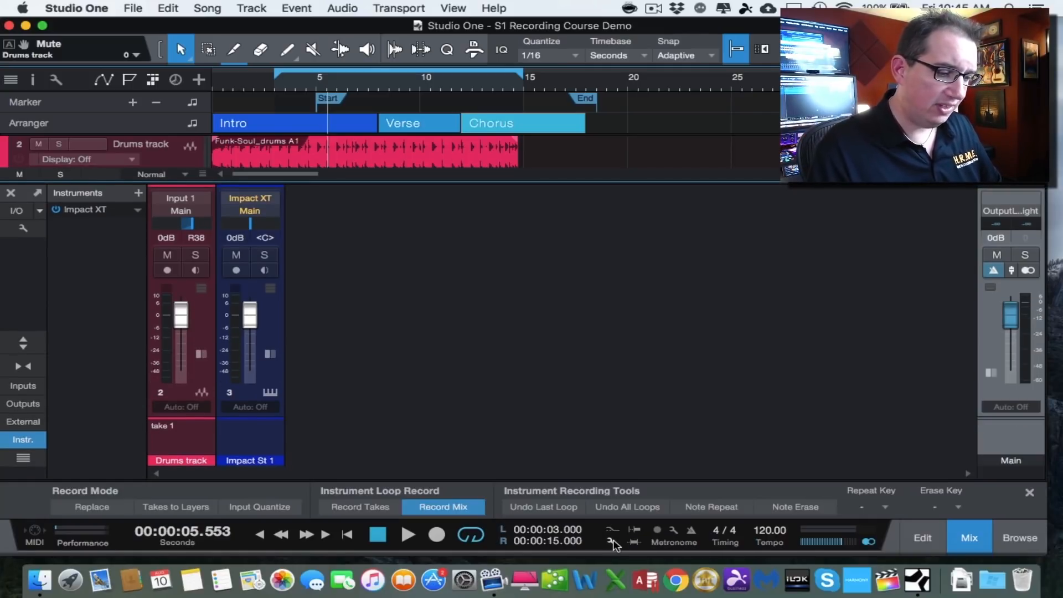
pyautogui.click(612, 541)
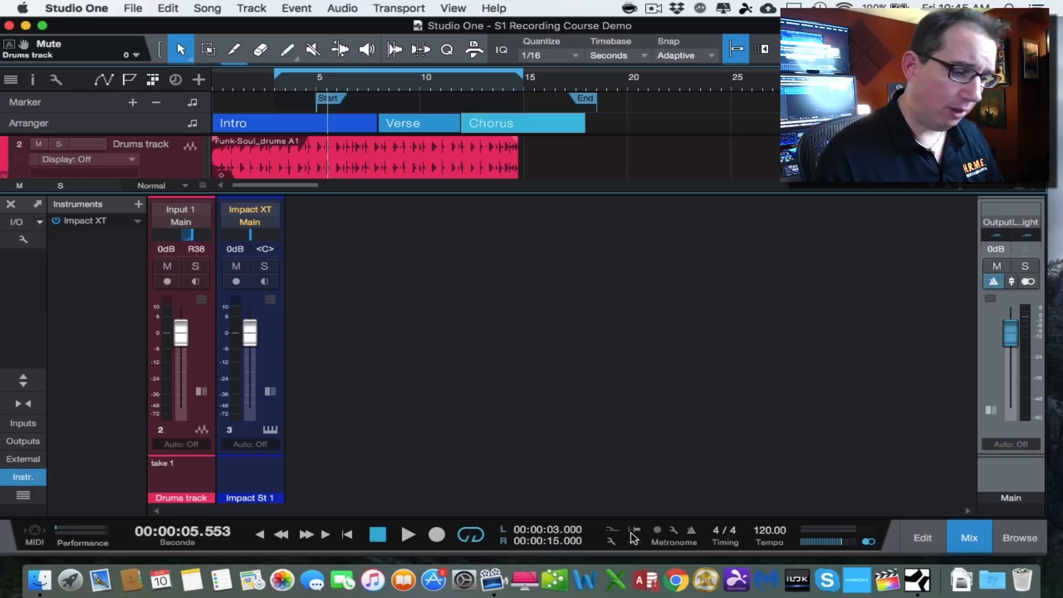
# - Hide the mixer console
pyautogui.click(969, 538)
pyautogui.click(969, 538)
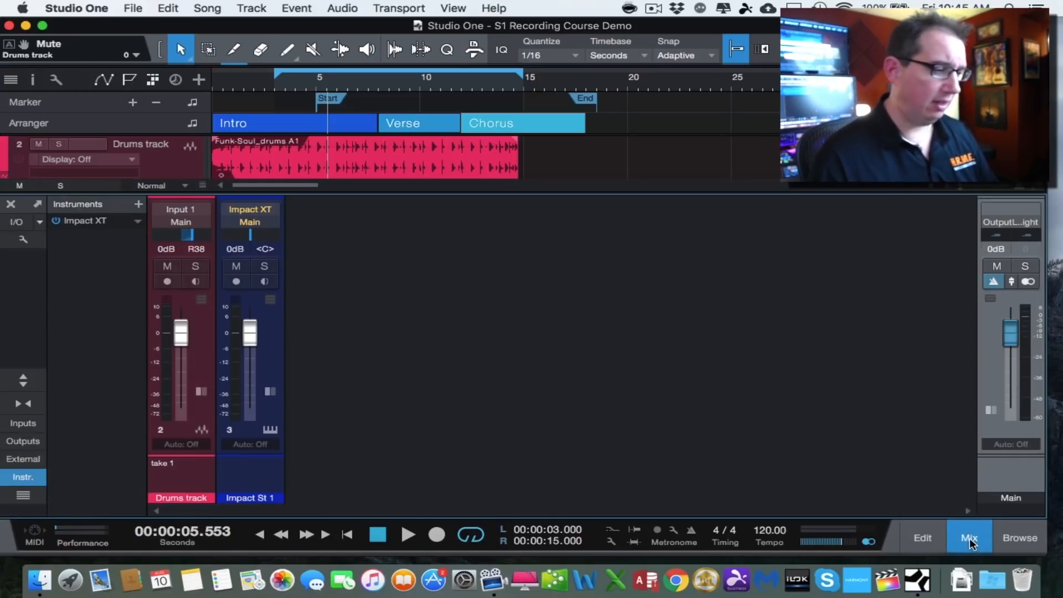
pyautogui.click(969, 538)
pyautogui.click(969, 538)
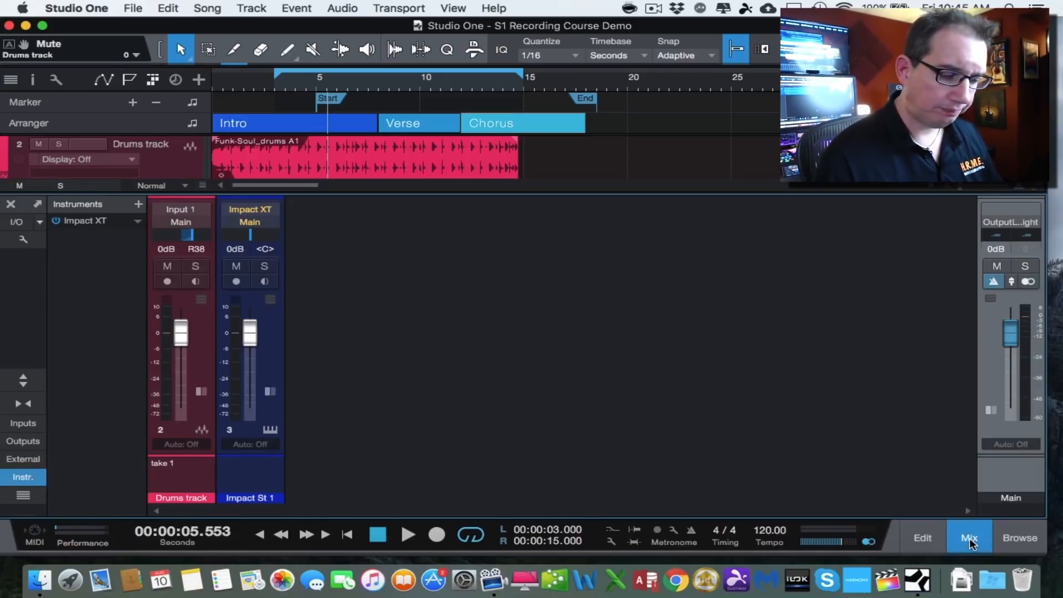
pyautogui.click(969, 538)
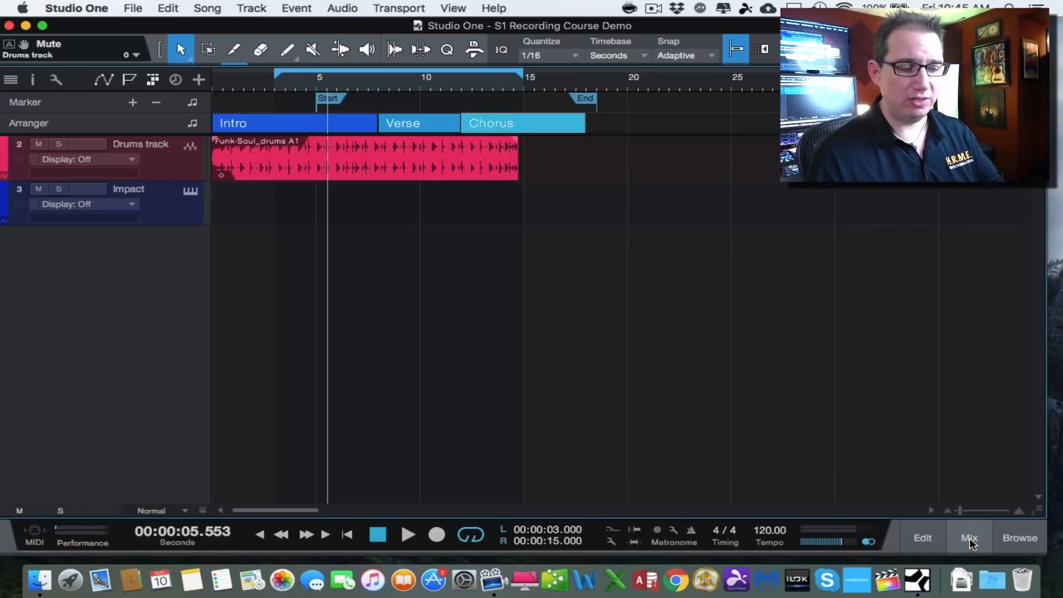
# - Open the editor for the drums track and select a range across part of the drums event
pyautogui.click(917, 537)
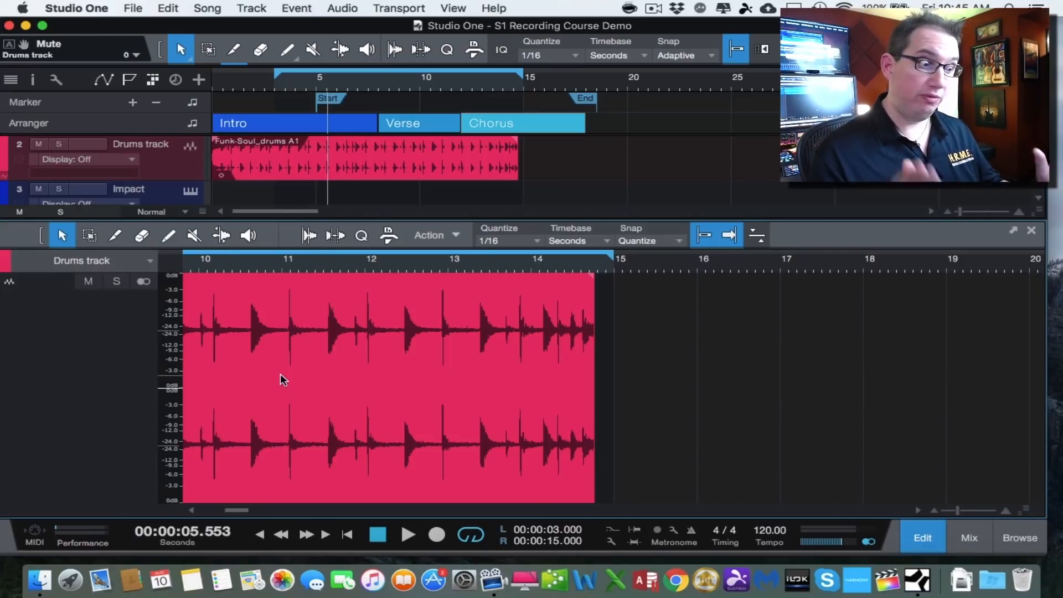
pyautogui.click(176, 159)
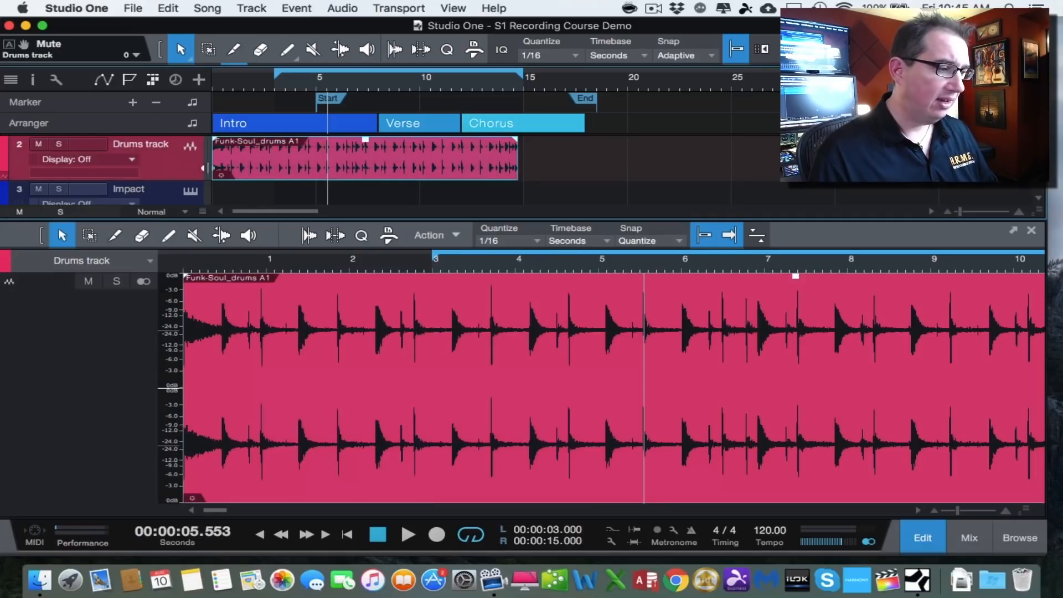
pyautogui.press('w')
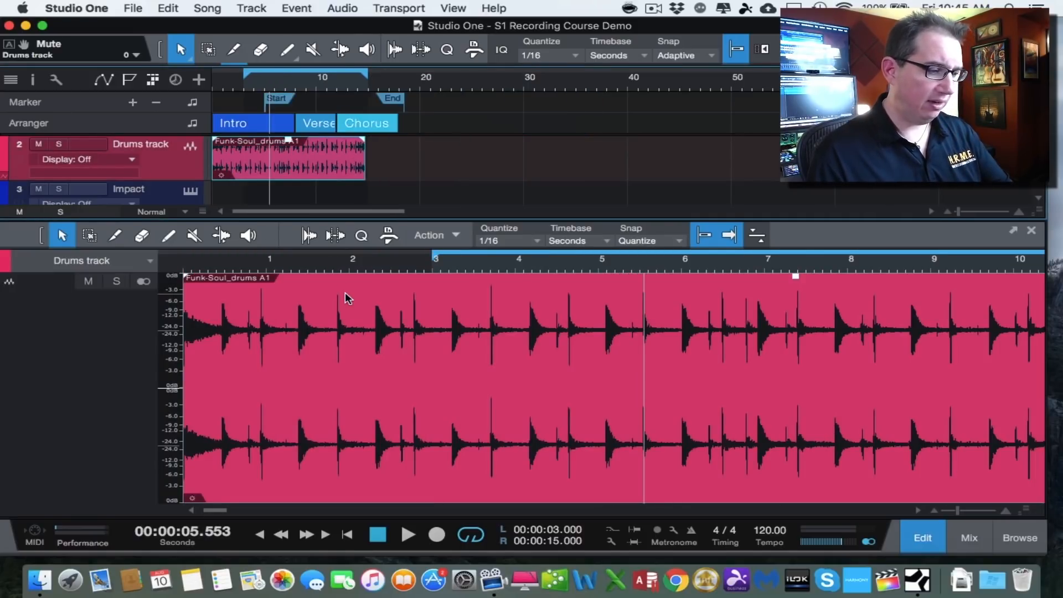
pyautogui.press('e')
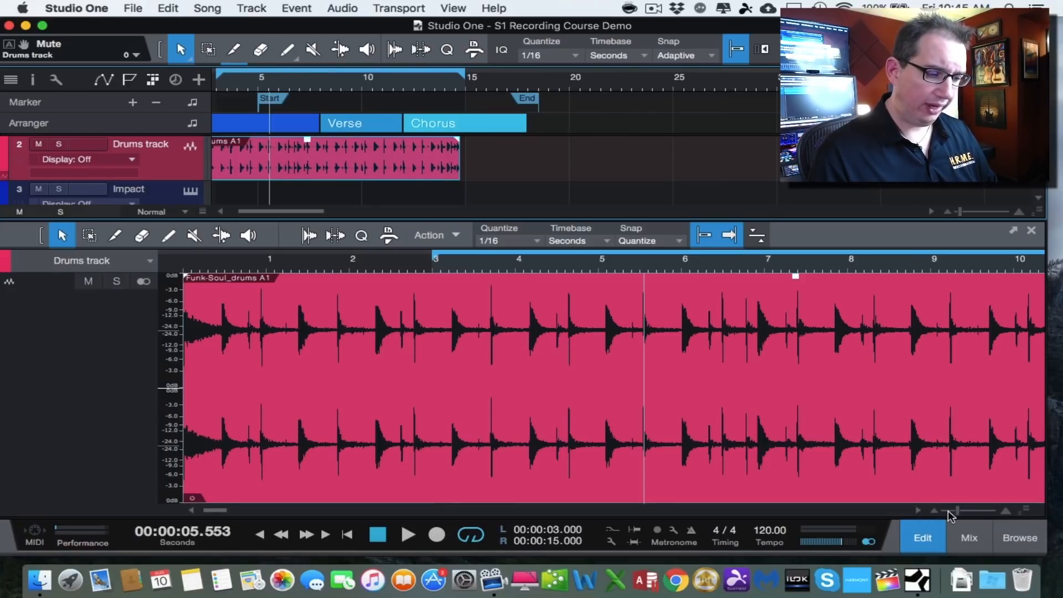
pyautogui.moveTo(957, 511)
pyautogui.mouseDown()
pyautogui.moveTo(978, 509)
pyautogui.moveTo(943, 511)
pyautogui.moveTo(973, 510)
pyautogui.mouseUp()
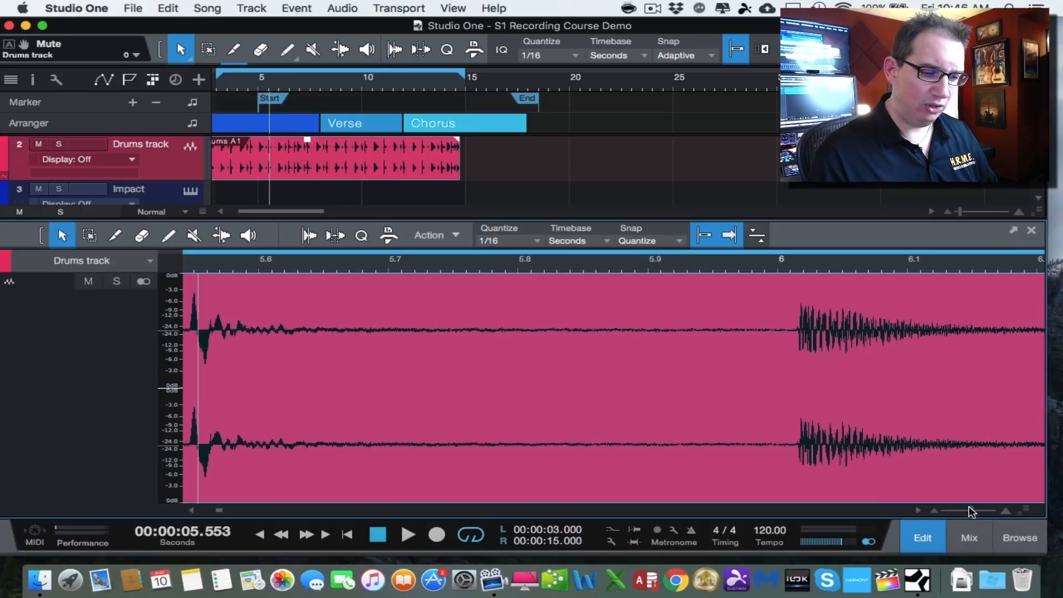
pyautogui.moveTo(972, 511); pyautogui.dragTo(957, 510)
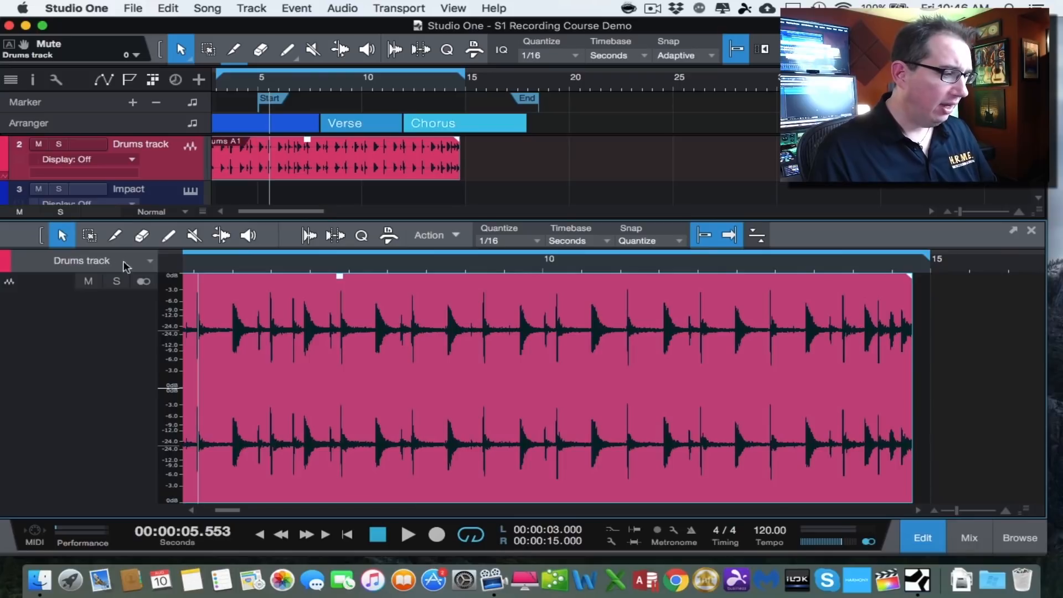
pyautogui.click(89, 235)
pyautogui.moveTo(259, 334); pyautogui.dragTo(523, 346)
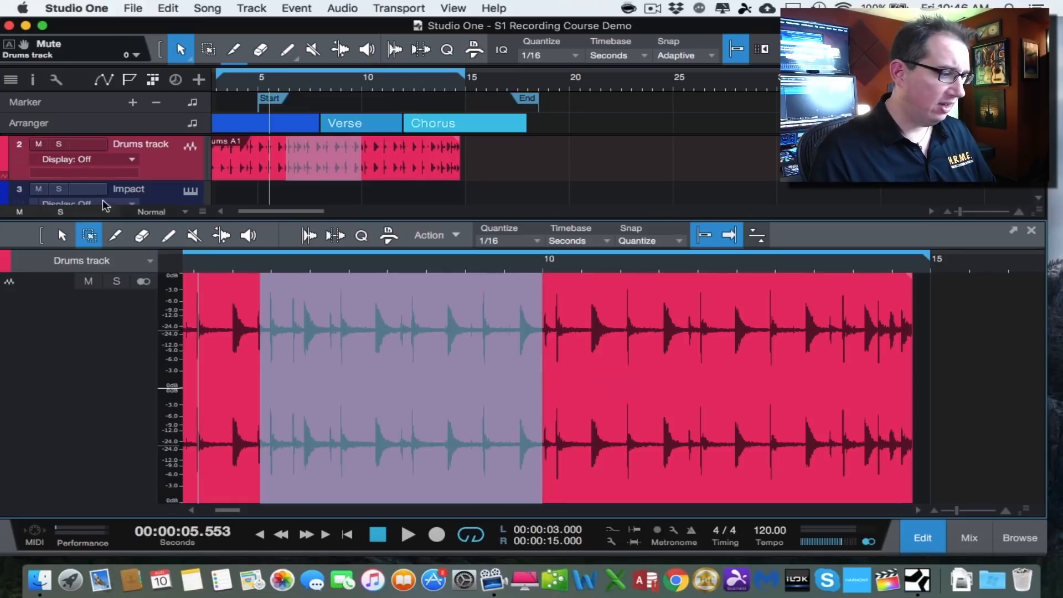
# - Split the drums event at three points with the Split tool, then undo the splits and return to the Arrow tool
pyautogui.click(115, 236)
pyautogui.click(577, 310)
pyautogui.click(696, 321)
pyautogui.click(492, 331)
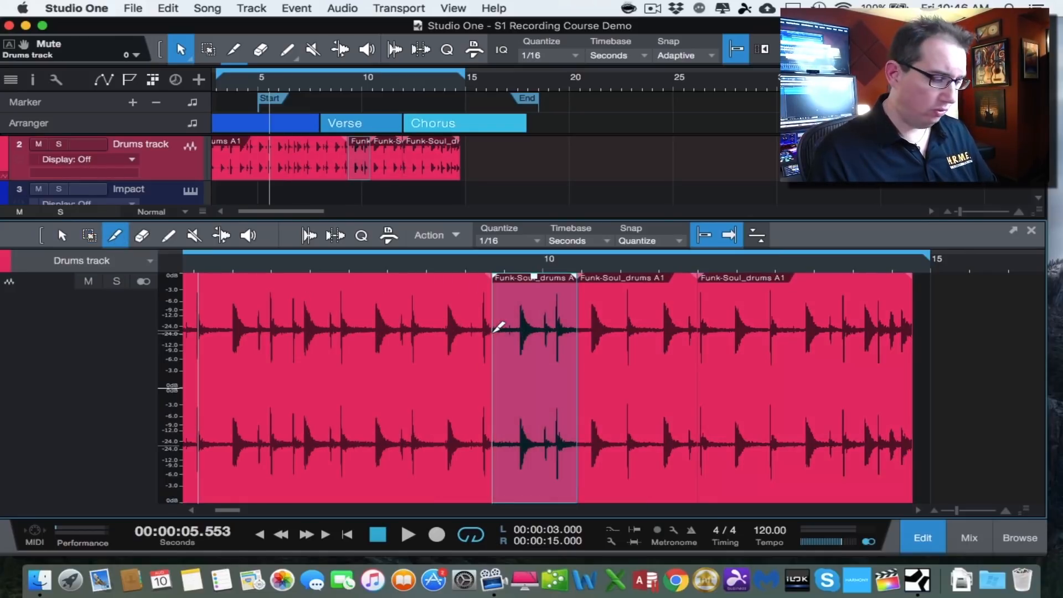
pyautogui.hotkey('ctrl', 'z')
pyautogui.hotkey('ctrl', 'z')
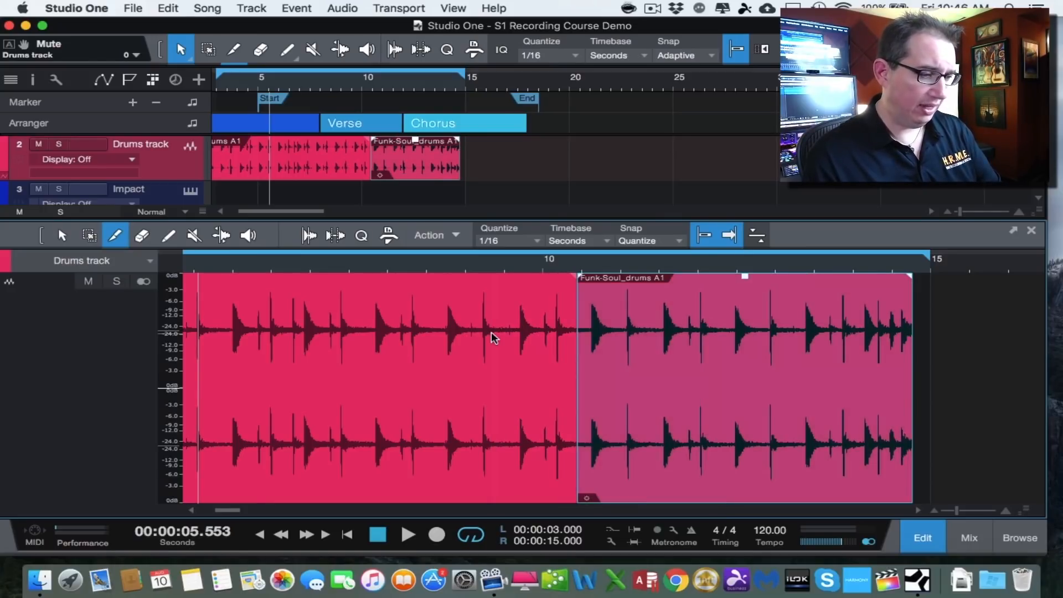
pyautogui.hotkey('ctrl', 'z')
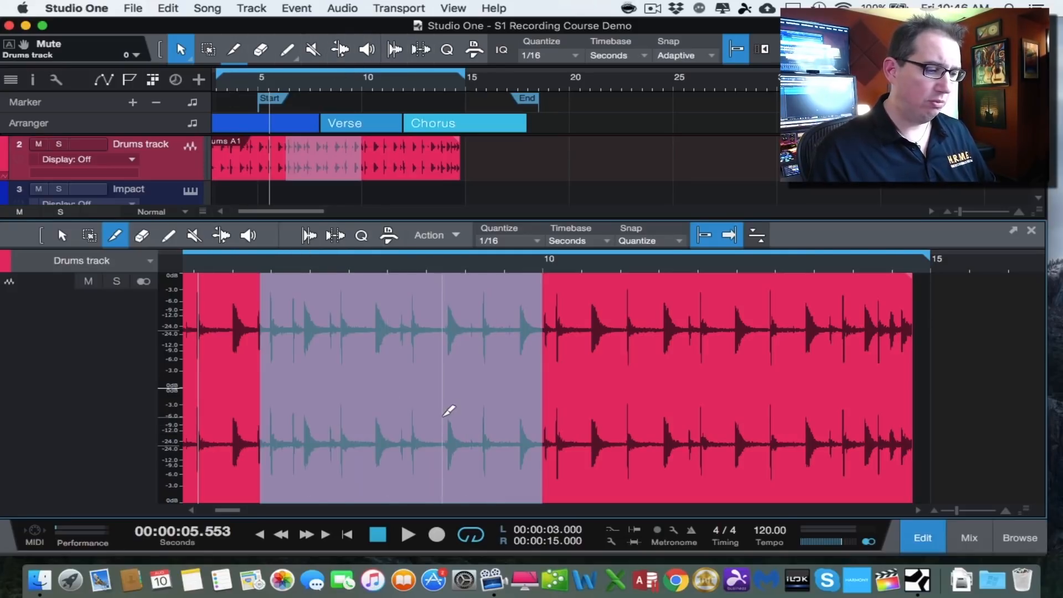
pyautogui.press('1')
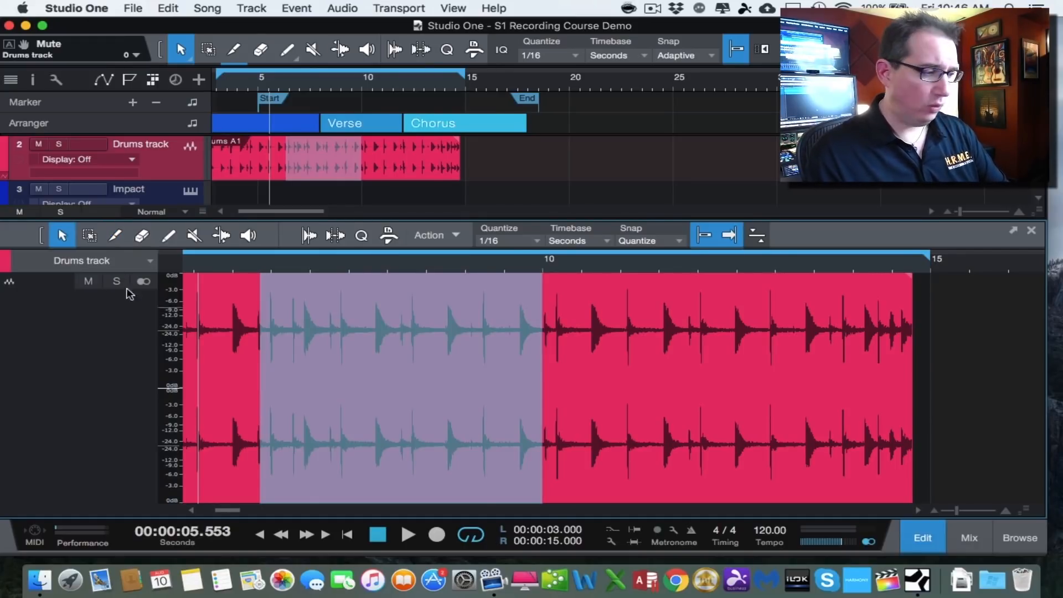
# - Step through the editor's tools one after another with their shortcuts, ending back on the Arrow tool
pyautogui.press('2')
pyautogui.press('3')
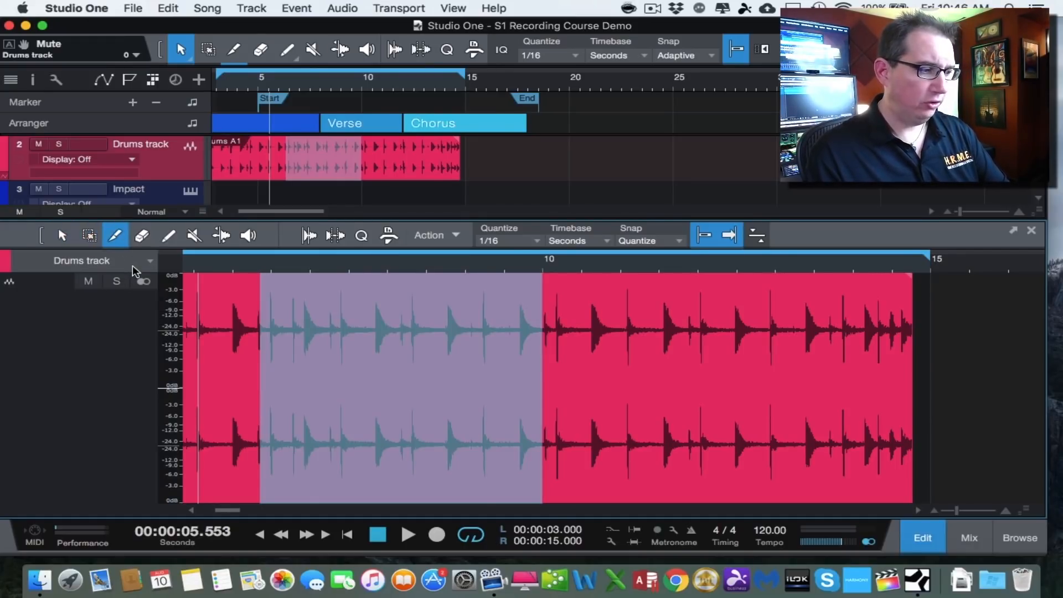
pyautogui.press('4')
pyautogui.press('5')
pyautogui.press('6')
pyautogui.press('1')
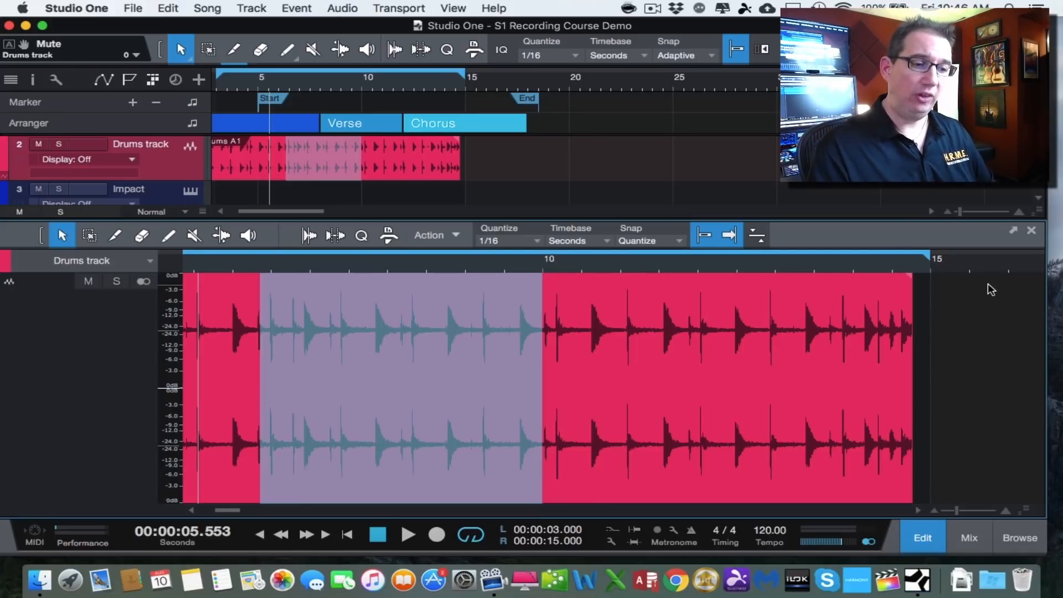
# - Detach the editor into a floating window, reposition it, and dock it back into the main window
pyautogui.click(1012, 229)
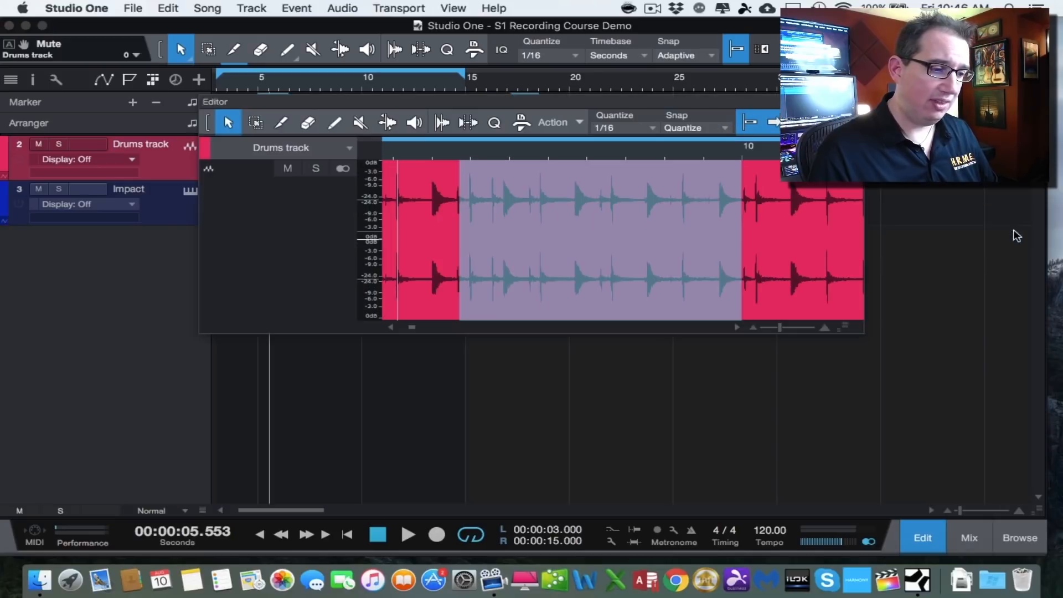
pyautogui.moveTo(643, 102); pyautogui.dragTo(733, 219)
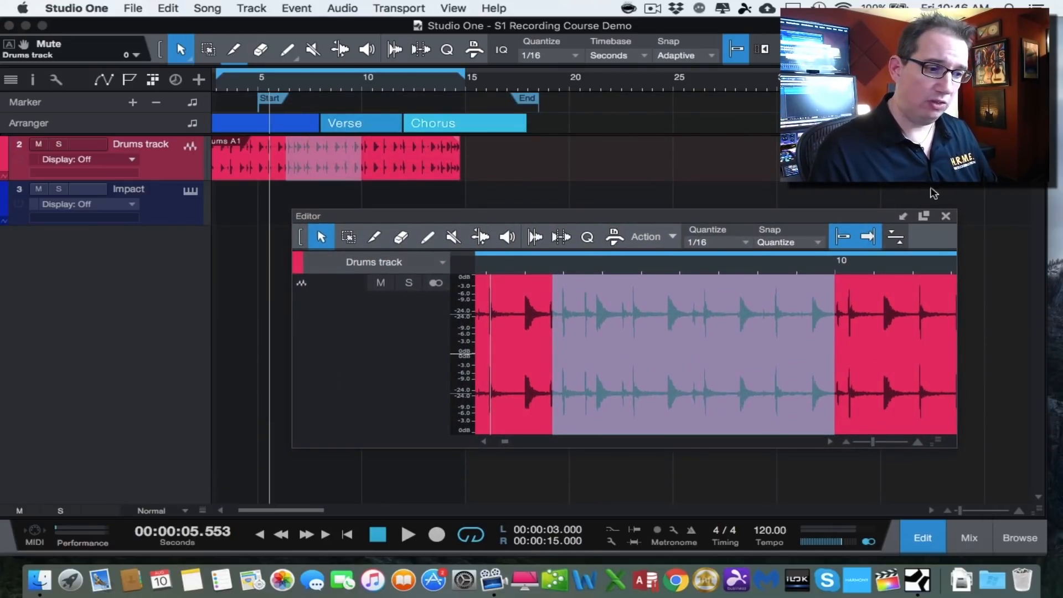
pyautogui.click(902, 216)
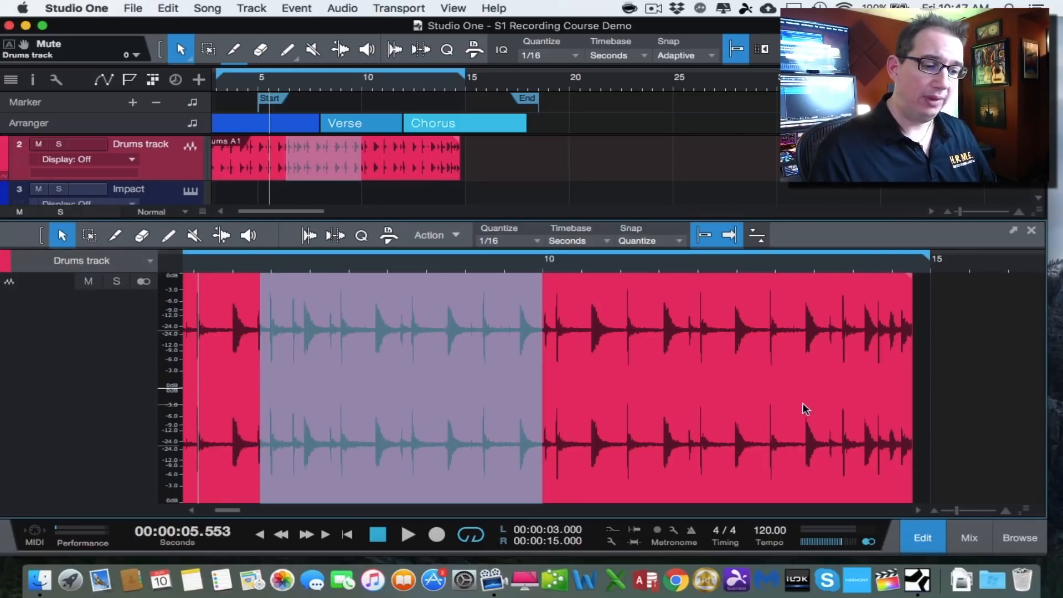
# - Close the editor, then open and close the mixer console
pyautogui.click(920, 534)
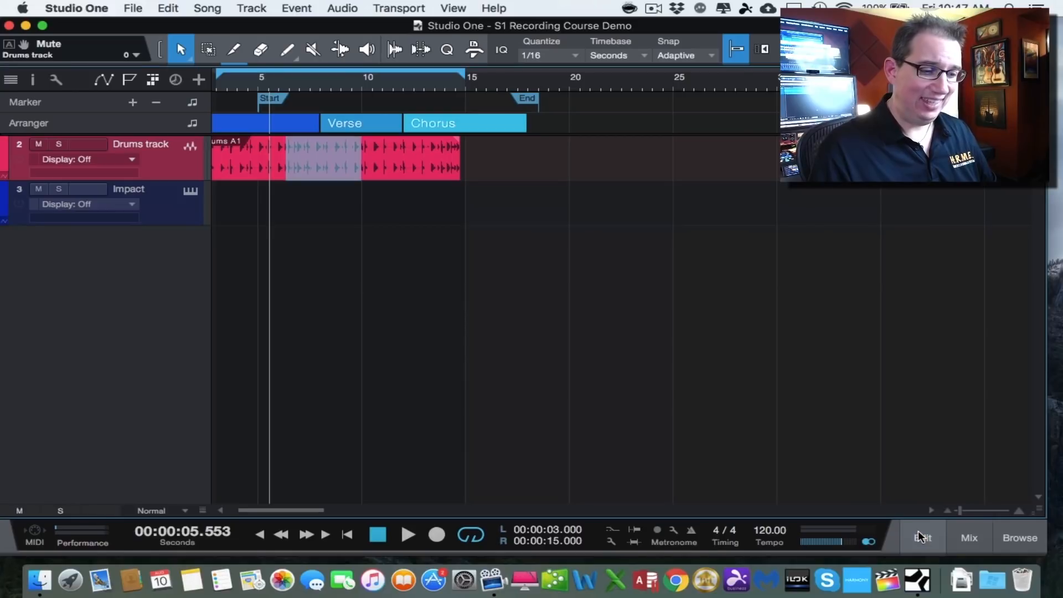
pyautogui.click(968, 538)
pyautogui.click(965, 538)
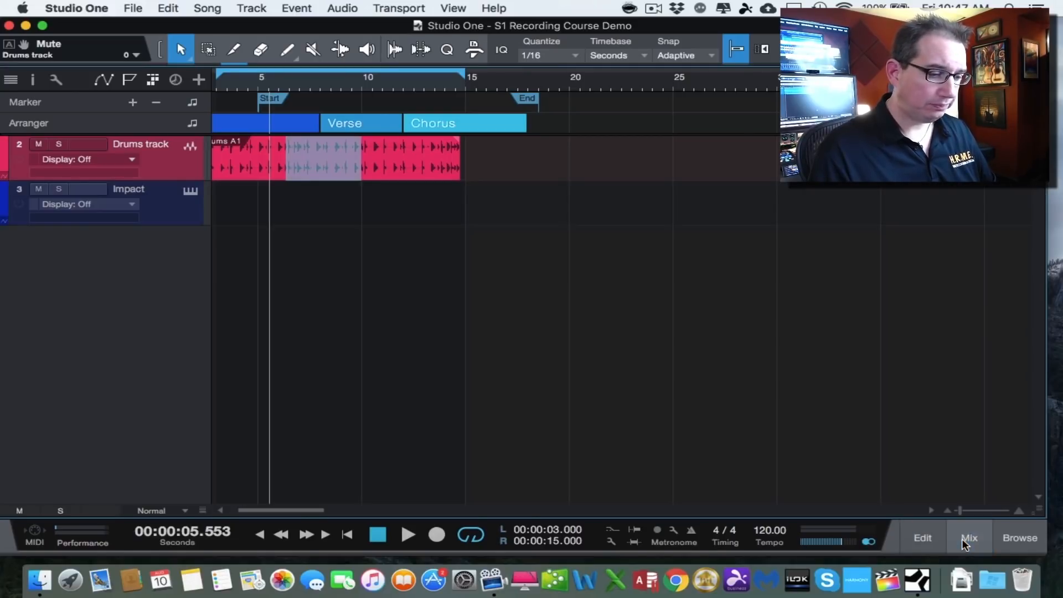